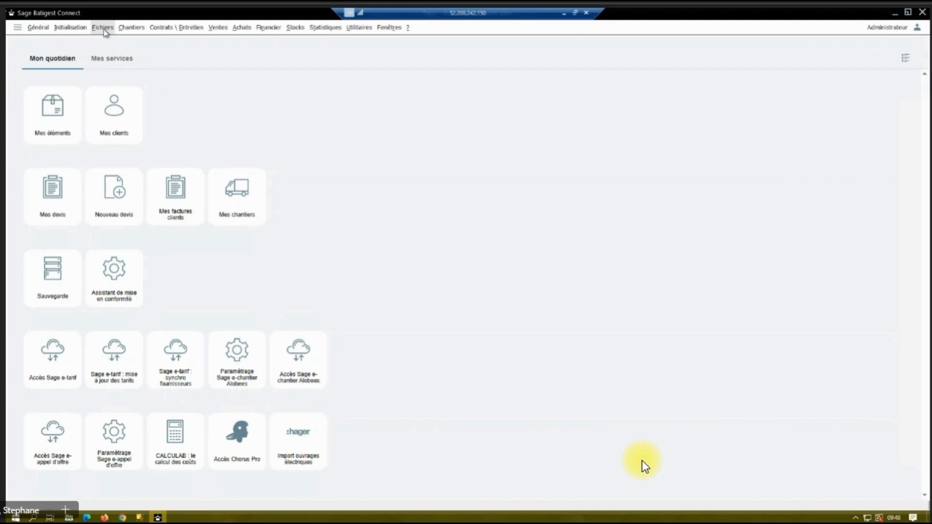
# - Open the client list and bring up the record of the client ARTI-BAT
pyautogui.click(103, 29)
pyautogui.moveTo(158, 70)
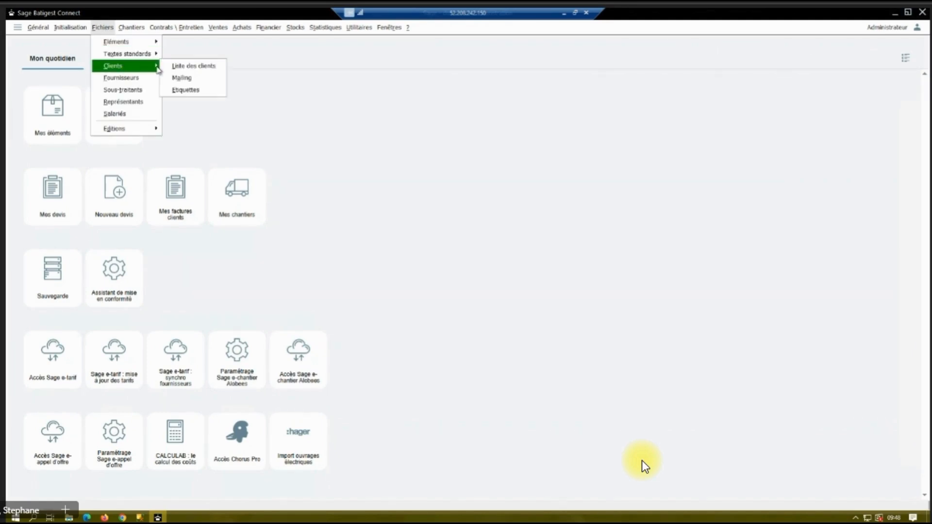
pyautogui.click(195, 67)
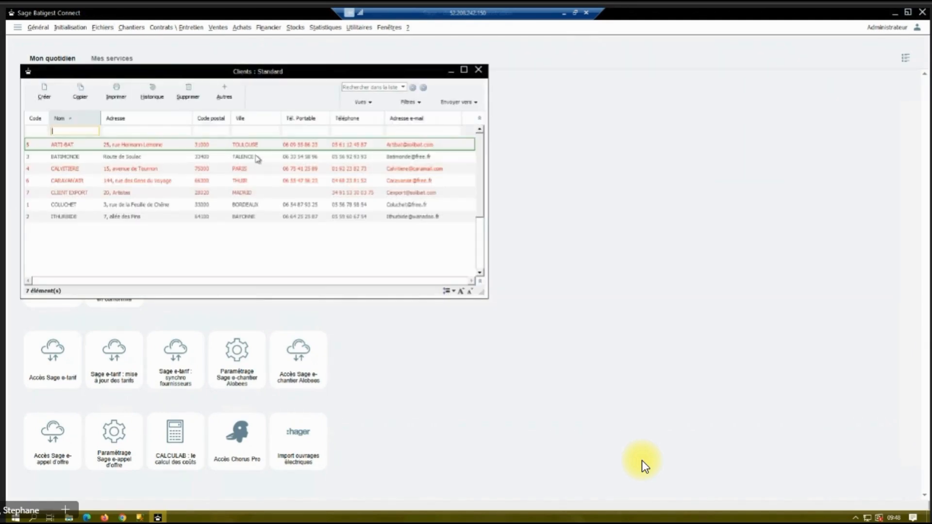
pyautogui.click(257, 145)
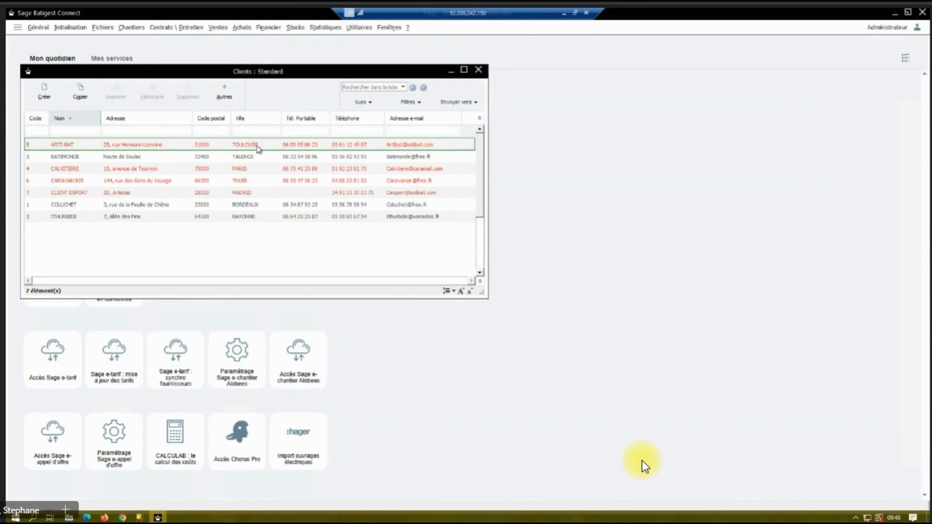
pyautogui.doubleClick(257, 146)
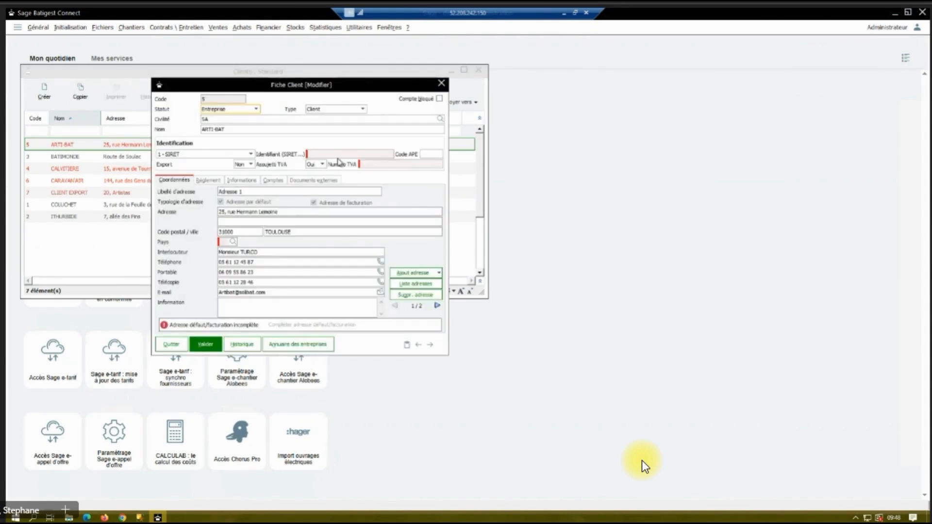
# - Review the ARTI-BAT record's identification, accounts, external documents and contact details, then close it without saving and close the client list
pyautogui.click(340, 161)
pyautogui.click(272, 180)
pyautogui.click(312, 183)
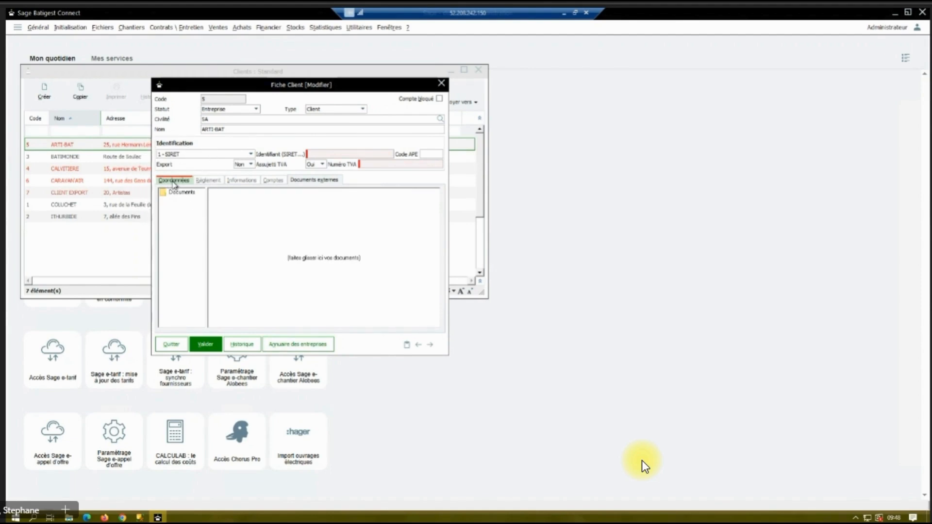
pyautogui.click(173, 181)
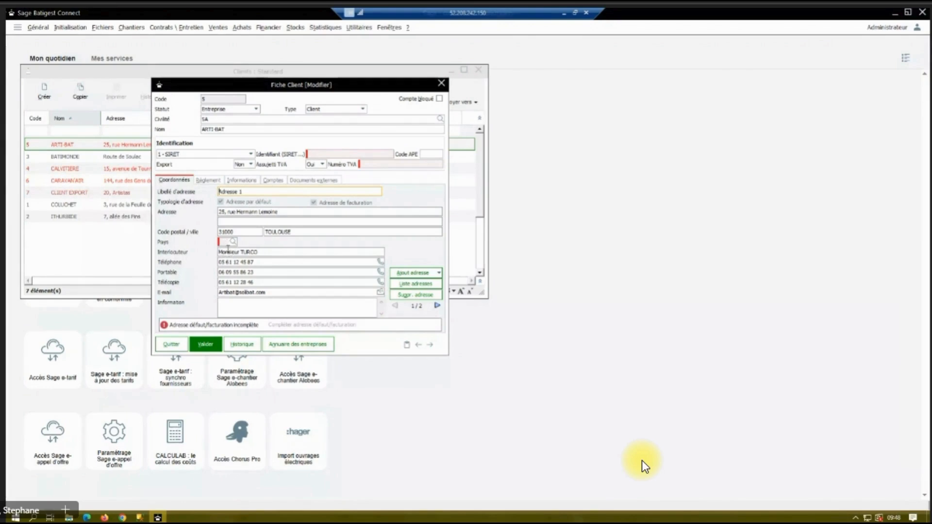
pyautogui.click(442, 83)
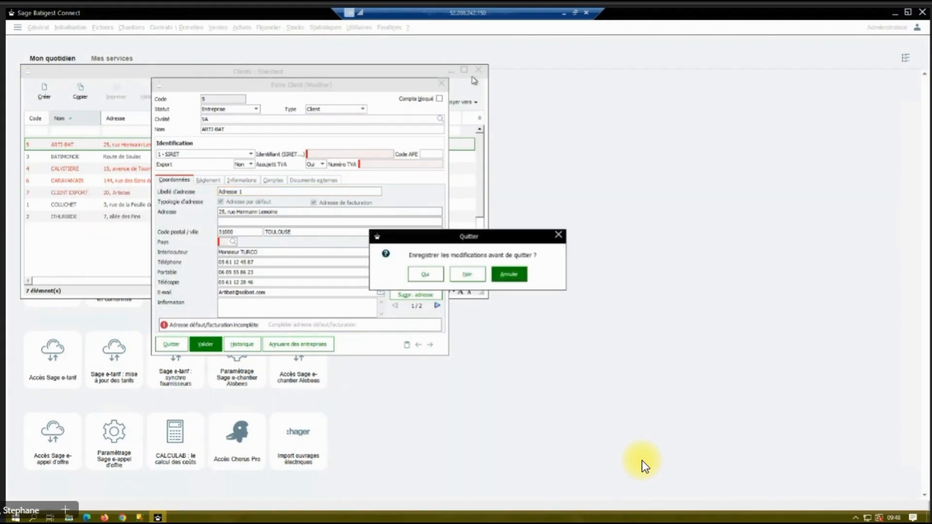
pyautogui.click(465, 274)
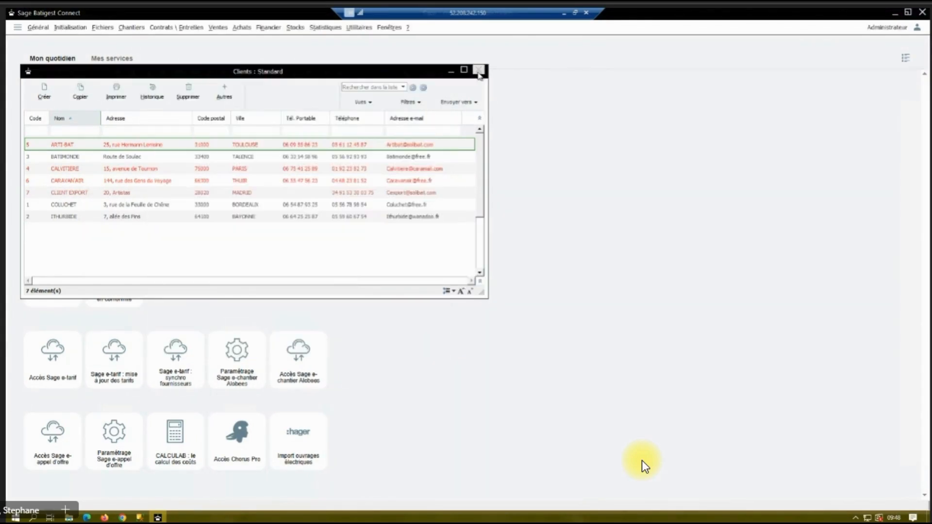
pyautogui.click(479, 71)
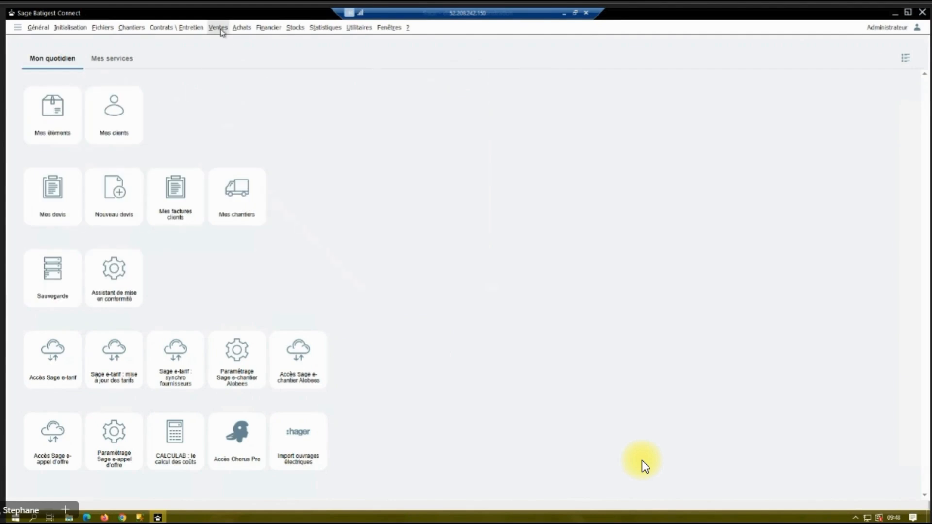
# - Open the client quote list and copy the CARAVAN'AIR quote "Construction d'un bâtiment industriel"
pyautogui.click(219, 28)
pyautogui.moveTo(257, 43)
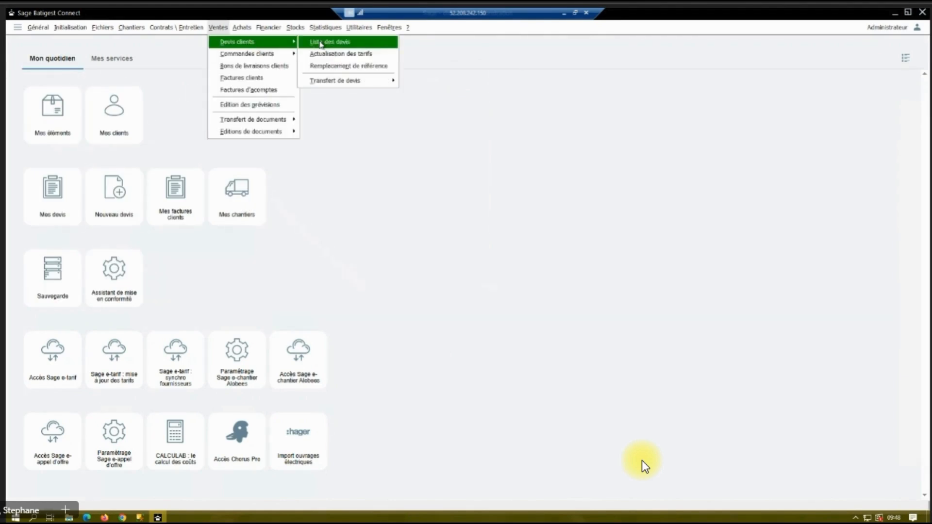
pyautogui.click(321, 43)
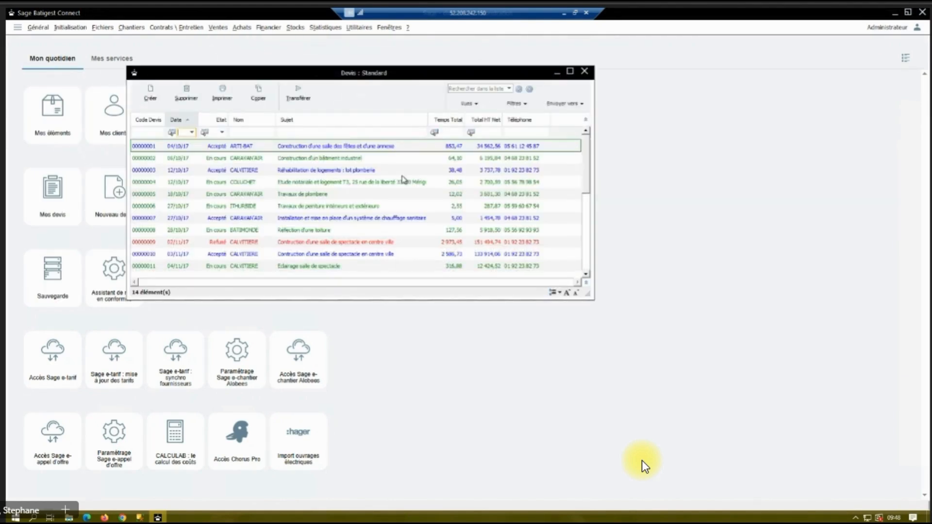
pyautogui.click(357, 161)
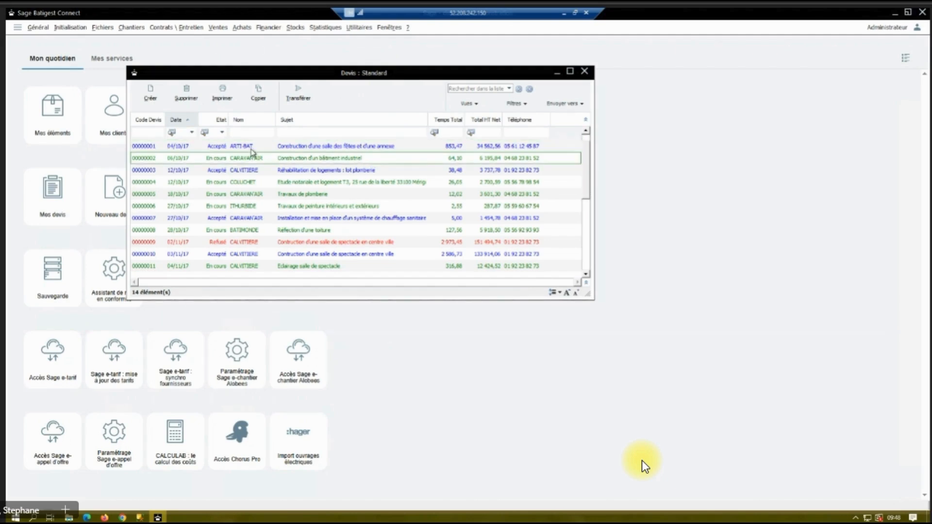
pyautogui.click(258, 98)
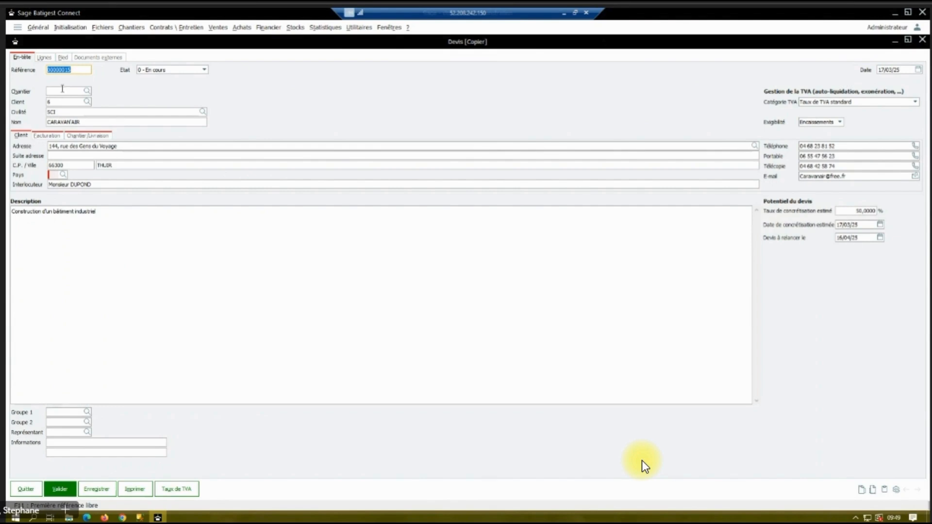
# - From the empty line below the copied quote's last item, open the Rexel supplier site, accept all cookies and maximize it
pyautogui.click(44, 57)
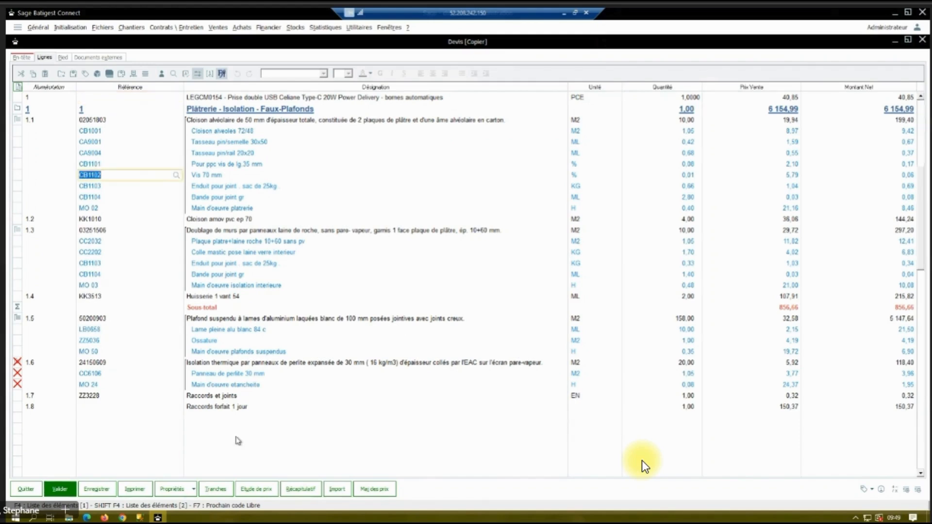
pyautogui.click(233, 422)
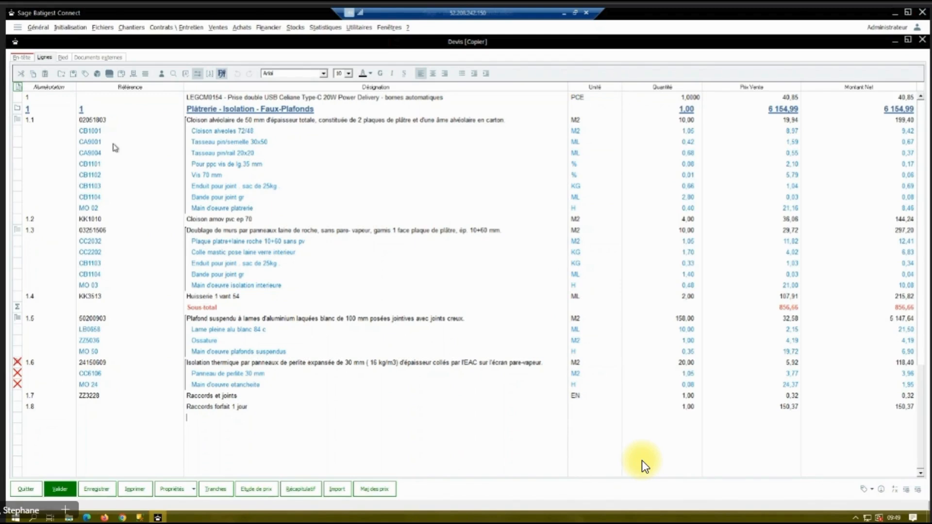
pyautogui.click(110, 74)
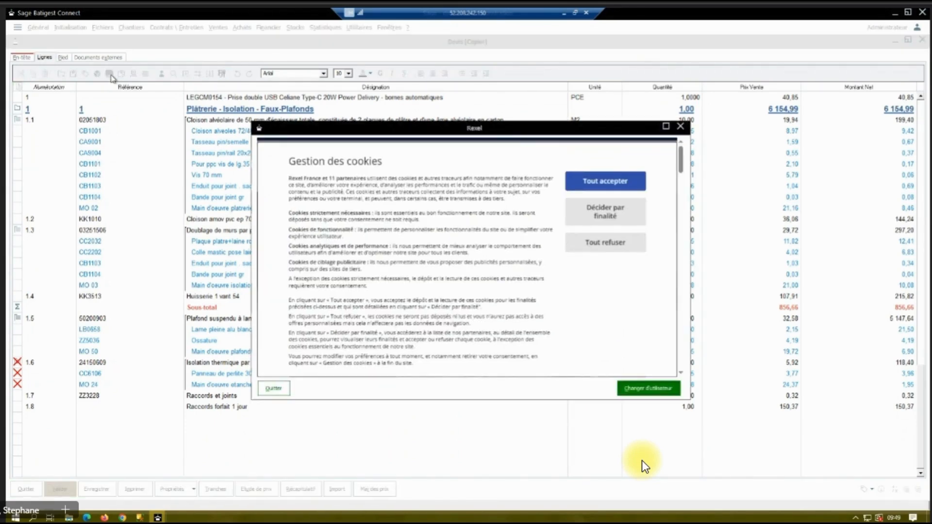
pyautogui.click(619, 183)
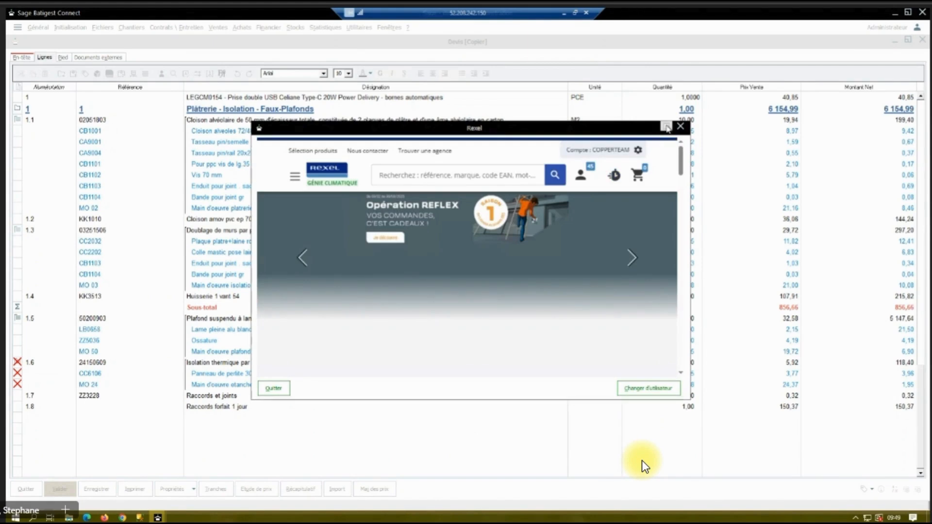
pyautogui.click(667, 127)
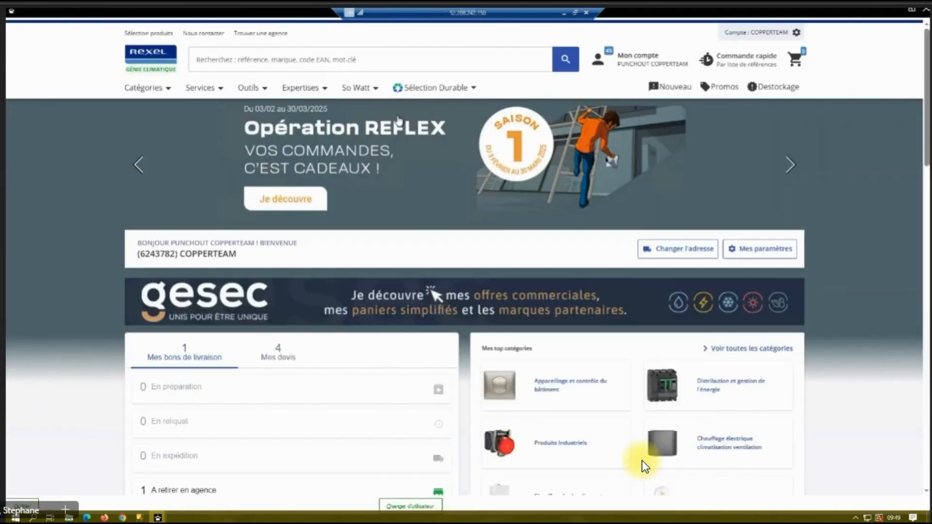
# - Search Rexel for "prise" and add the Plexo 2P+T socket and the Céliane double USB Type-C socket to the cart
pyautogui.click(286, 59)
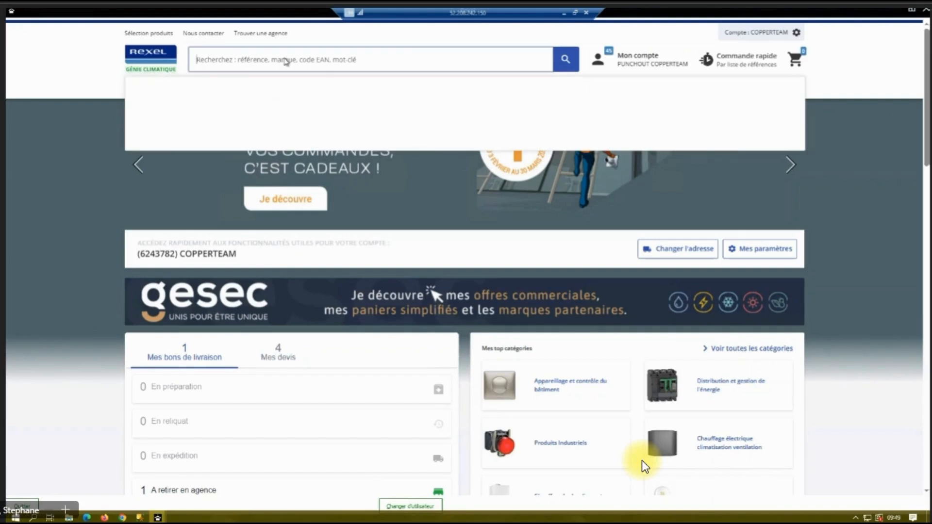
pyautogui.write('prise')
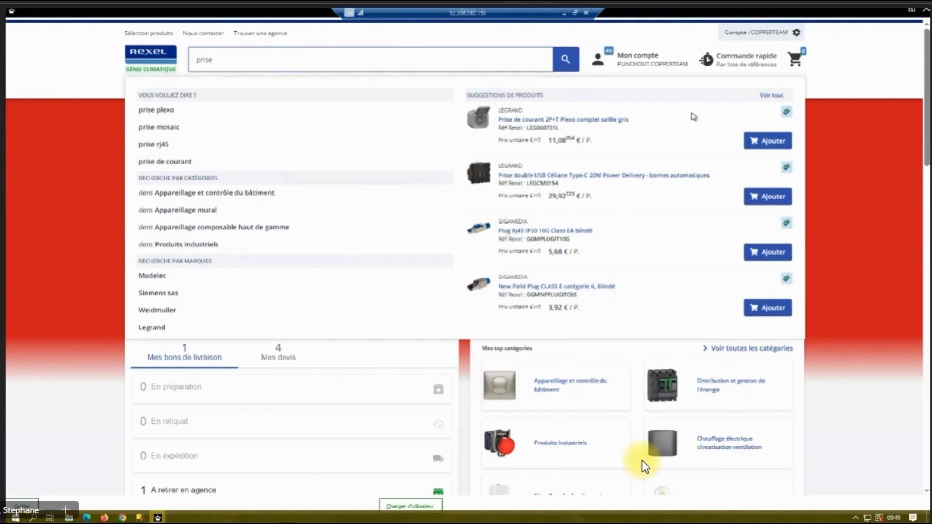
pyautogui.click(765, 141)
pyautogui.click(766, 197)
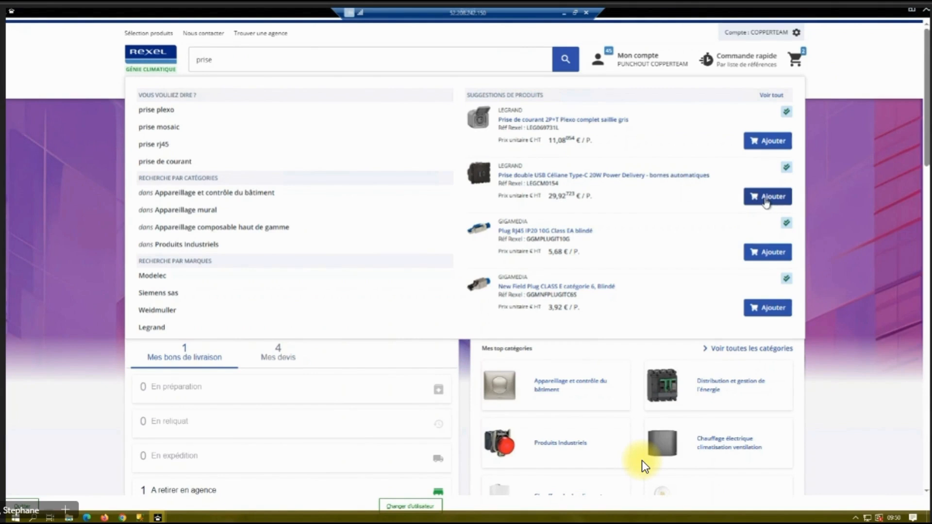
# - In the Rexel cart, set the Plexo socket's quantity to 2 and send the cart to the quote
pyautogui.moveTo(796, 61)
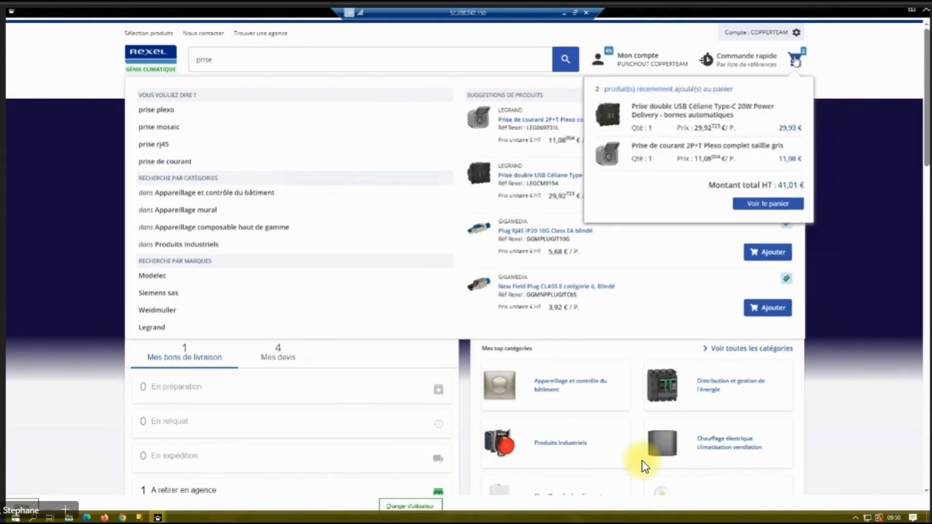
pyautogui.click(795, 61)
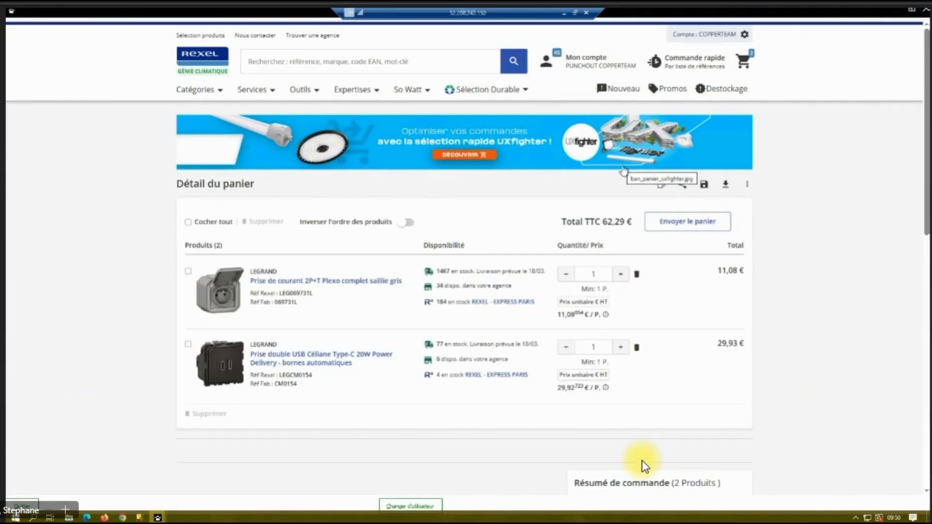
pyautogui.click(621, 274)
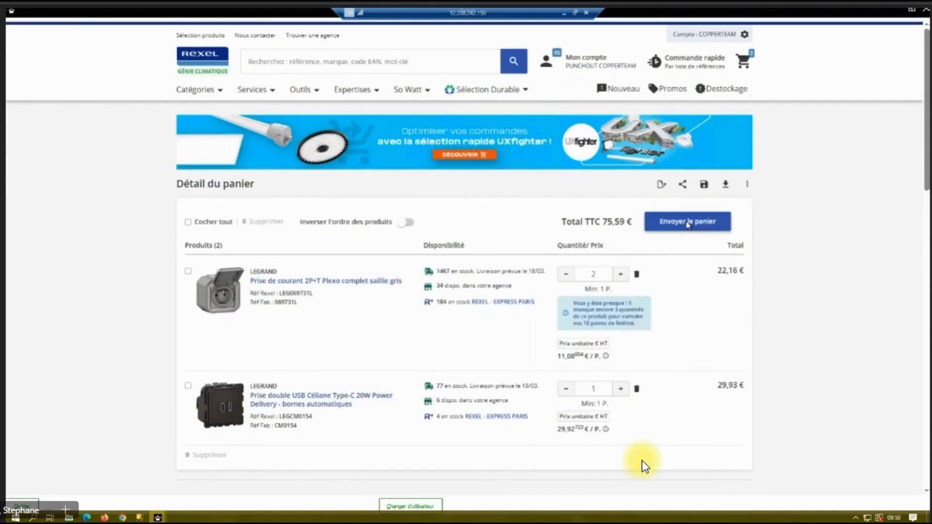
pyautogui.click(688, 222)
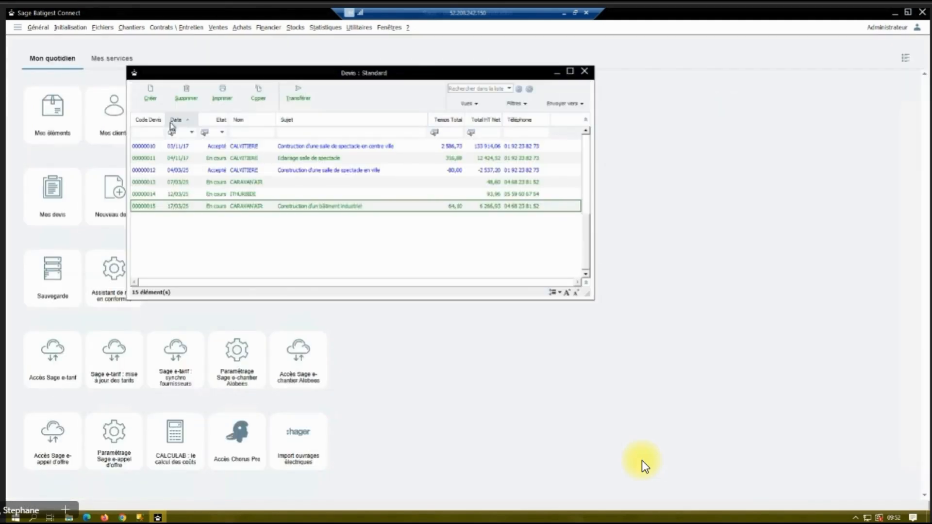
# - Open the list of construction sites and bring up ARTI-BAT's "Construction d'une salle des fêtes et d'une annexe" site
pyautogui.click(131, 27)
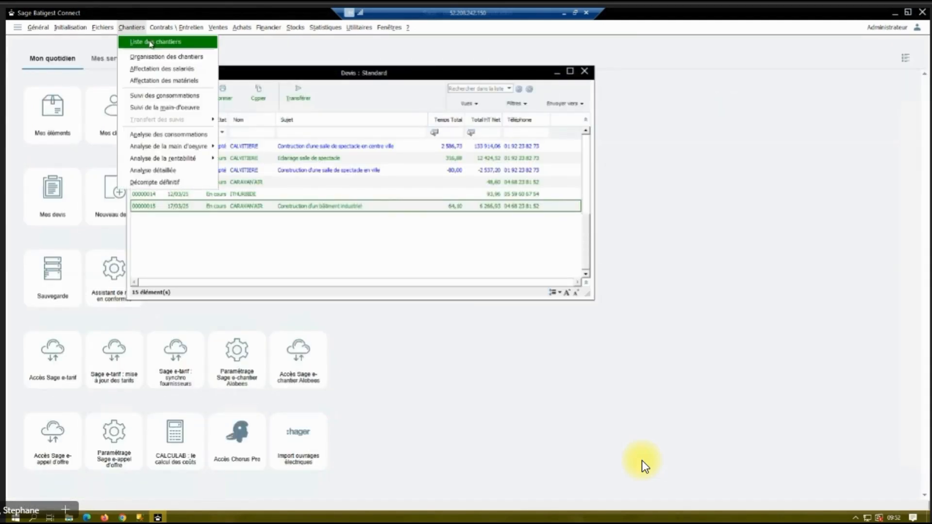
pyautogui.click(151, 44)
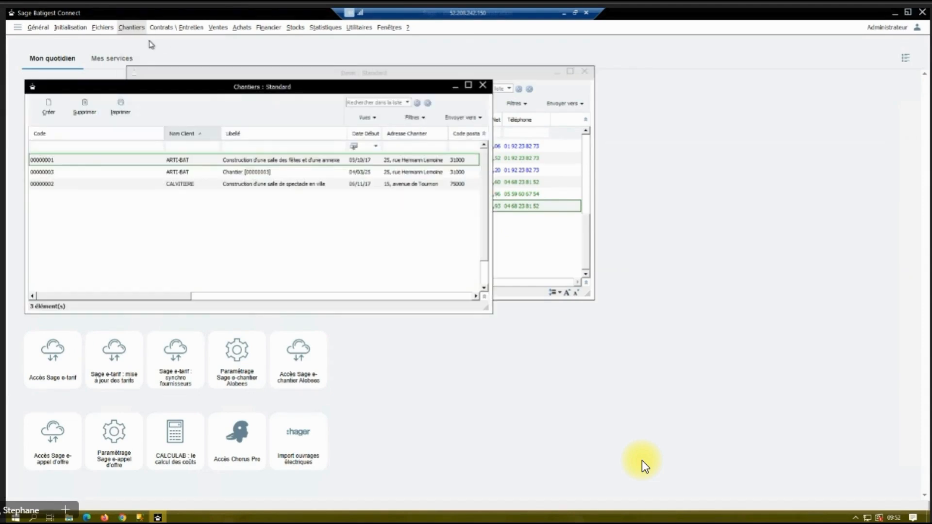
pyautogui.doubleClick(272, 160)
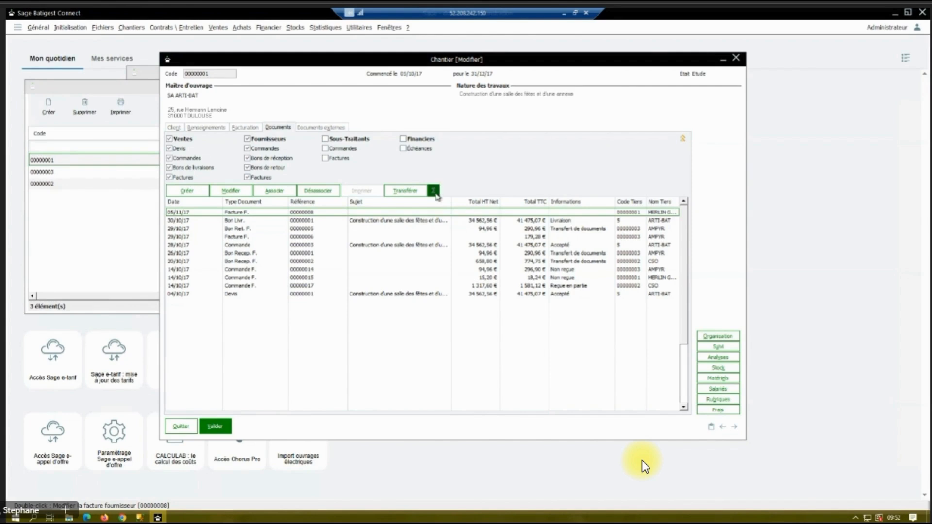
# - Display the site's documents with subtotals by document type
pyautogui.press('ctrl')
pyautogui.press('ctrl')
pyautogui.press('ctrl')
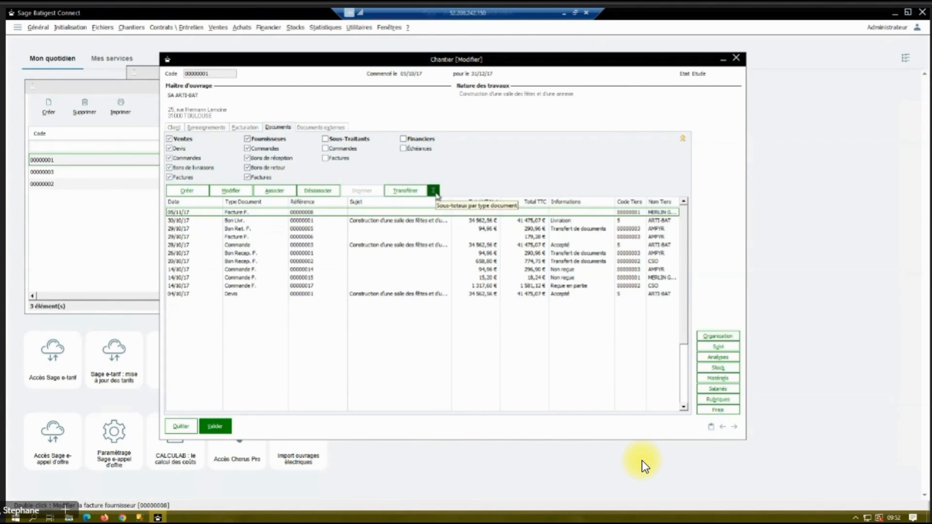
pyautogui.click(434, 191)
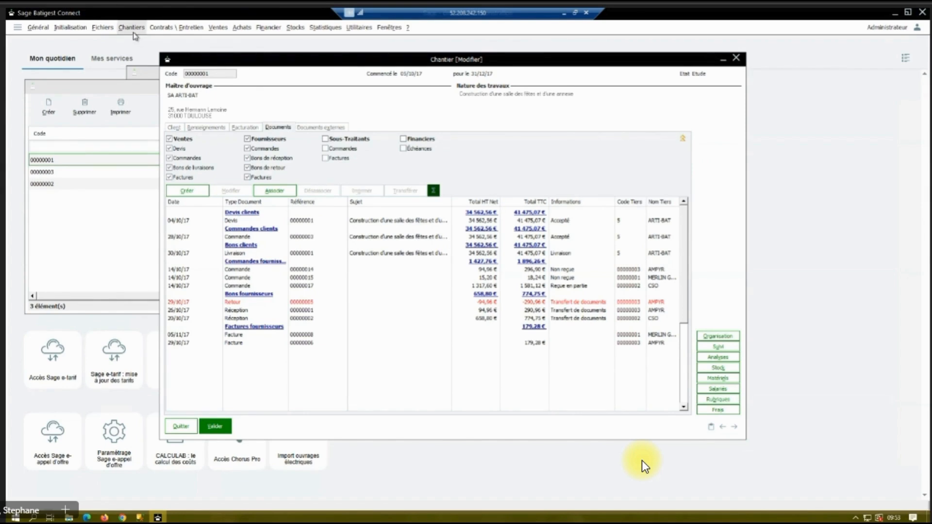
# - Open the supplier invoice list and load F00000009.pdf from the Documents folder as the invoice file to import
pyautogui.click(241, 28)
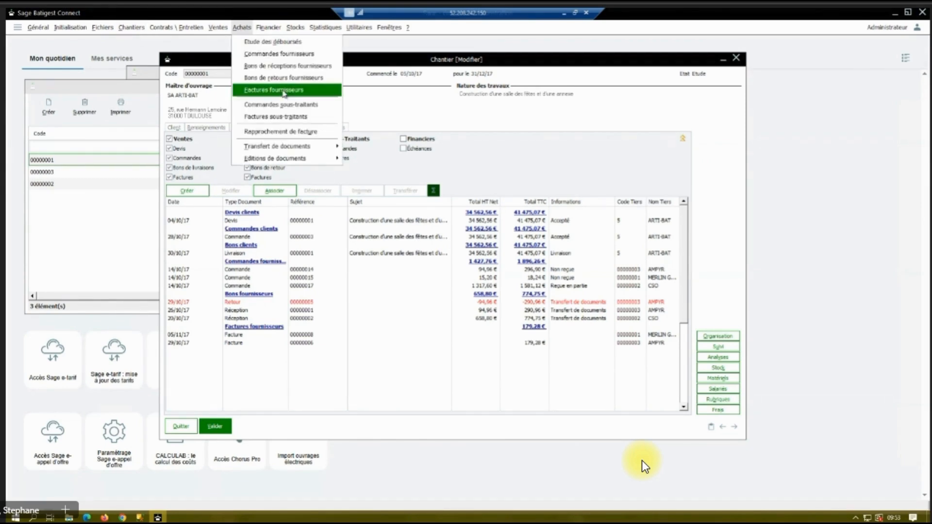
pyautogui.click(283, 89)
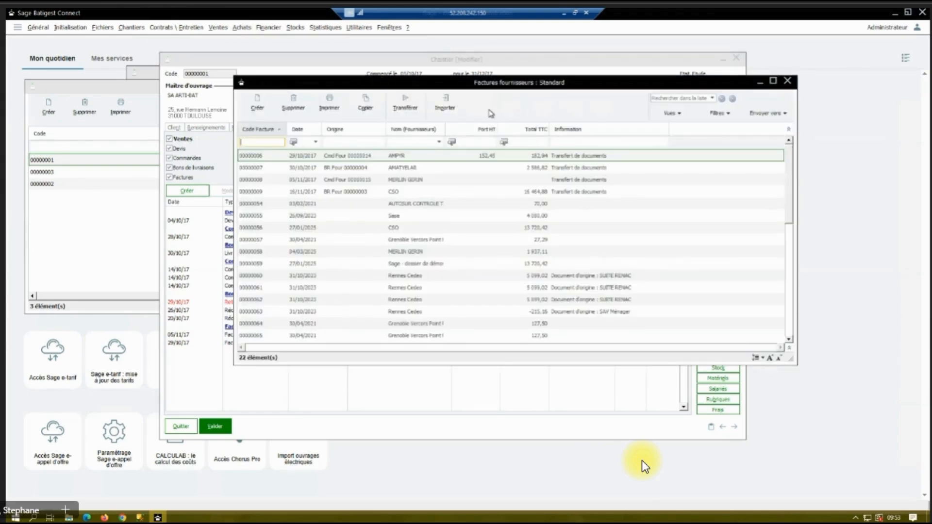
pyautogui.click(455, 114)
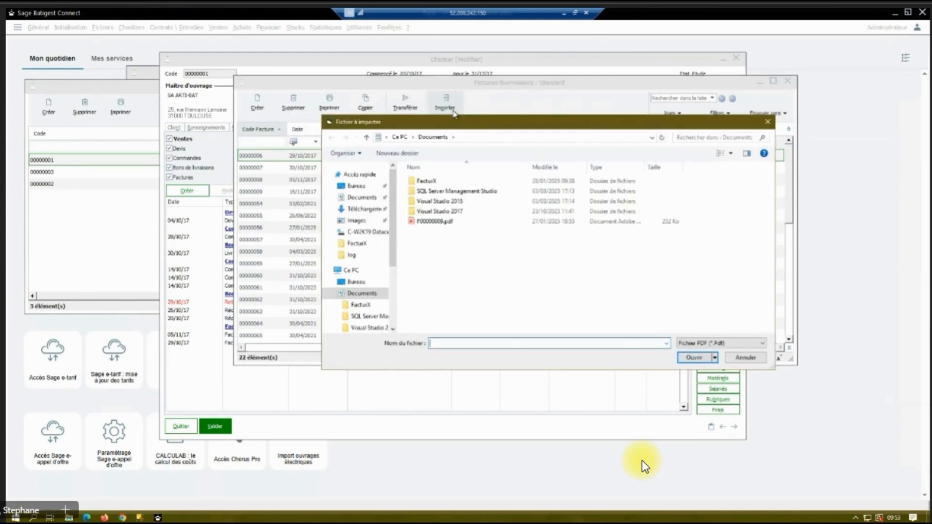
pyautogui.click(435, 222)
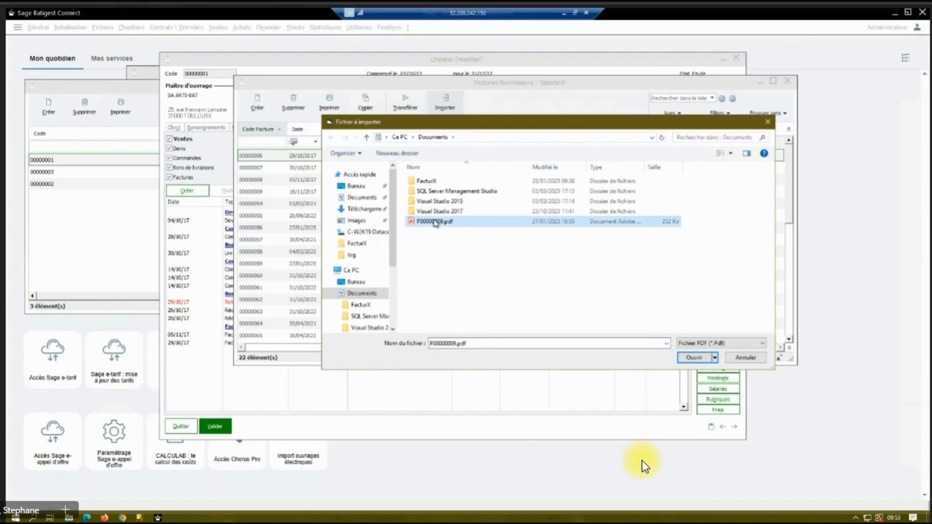
pyautogui.click(695, 360)
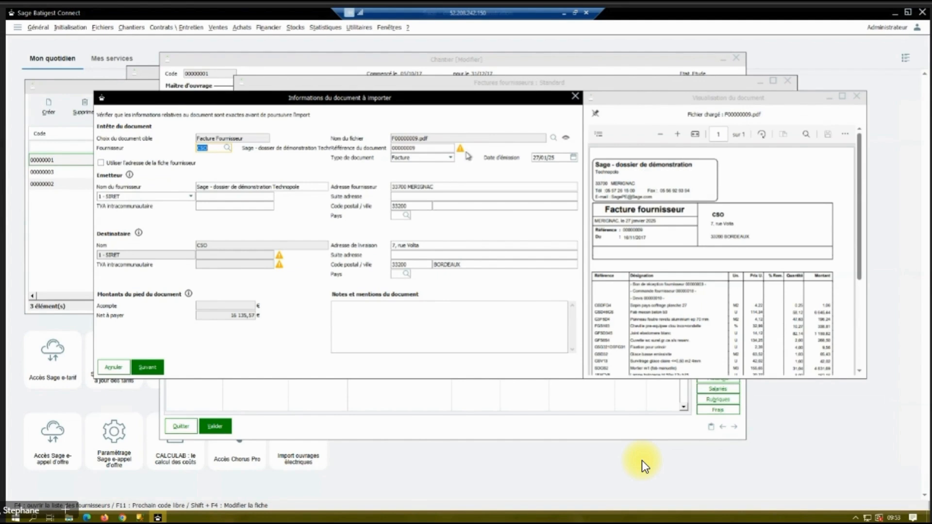
# - Continue the import of F00000009.pdf with the recognised document information, accept the data consistency notice and validate the created supplier invoice
pyautogui.moveTo(462, 154)
pyautogui.moveTo(280, 264)
pyautogui.click(154, 370)
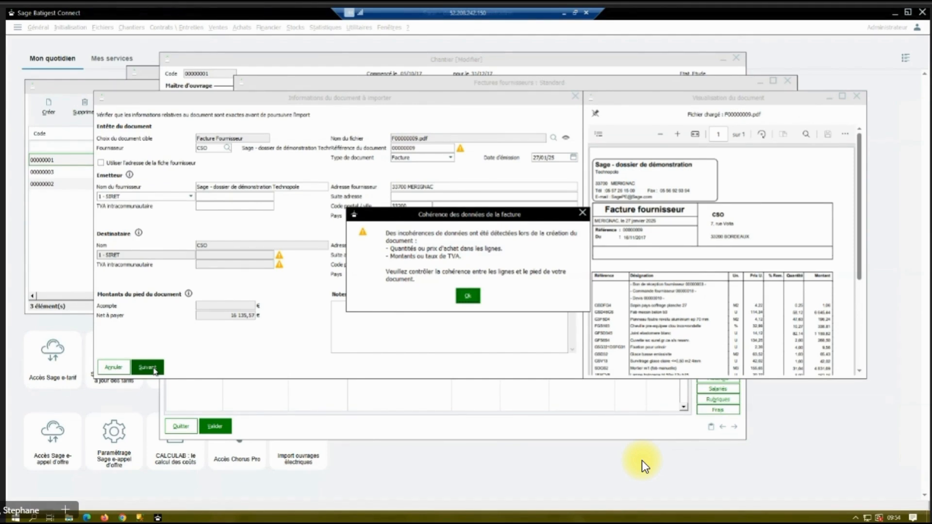
pyautogui.click(472, 297)
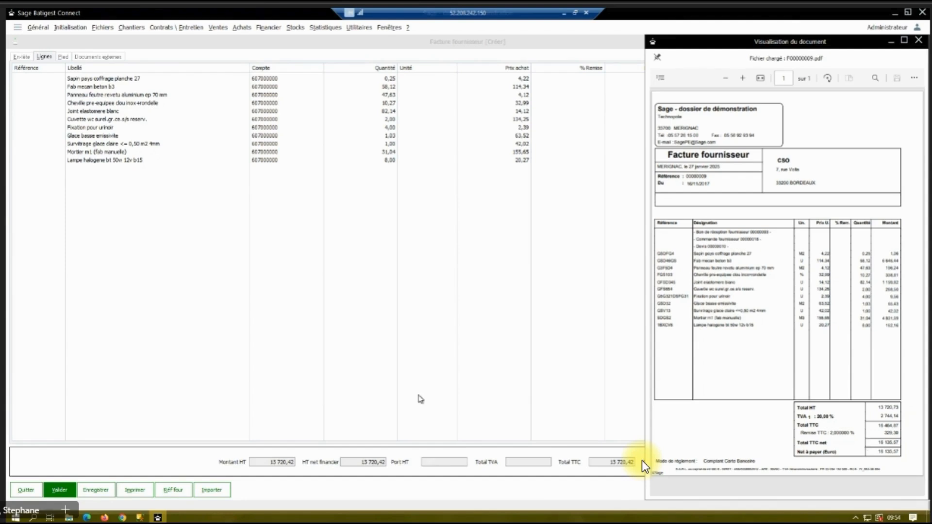
pyautogui.click(59, 491)
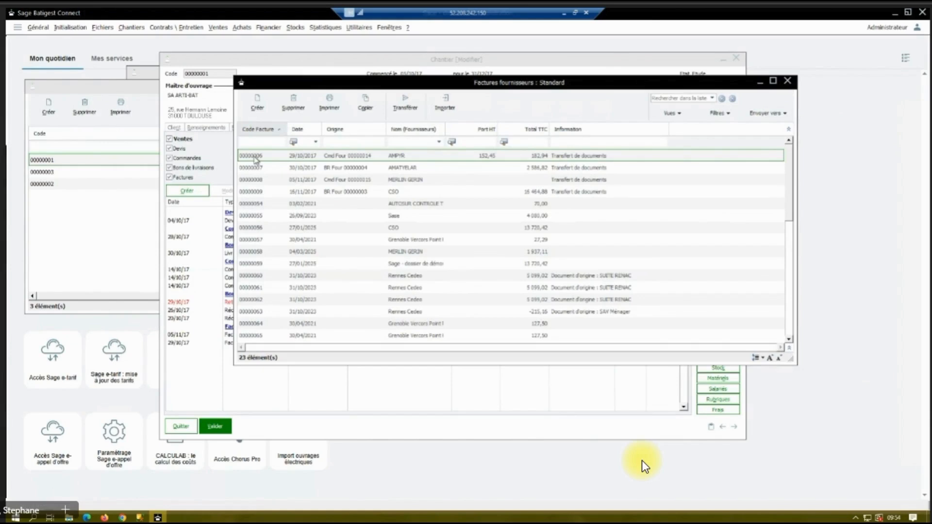
# - Start another supplier invoice import and load 889C2003446170.pdf from the FacturX folder inside Documents
pyautogui.click(446, 111)
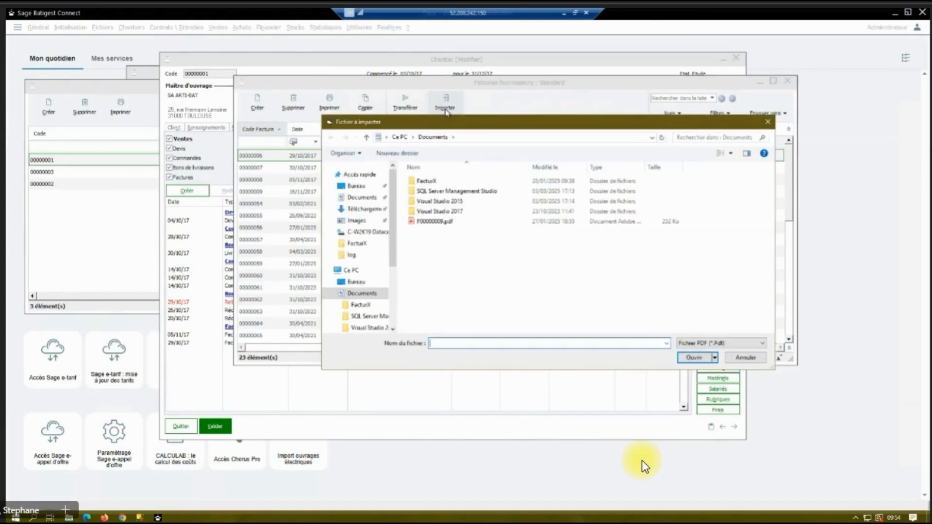
pyautogui.click(427, 183)
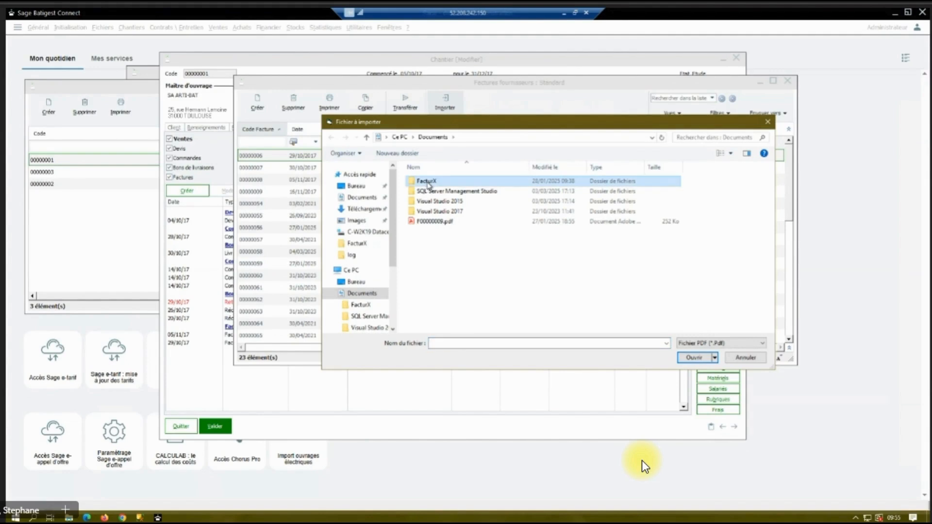
pyautogui.doubleClick(422, 183)
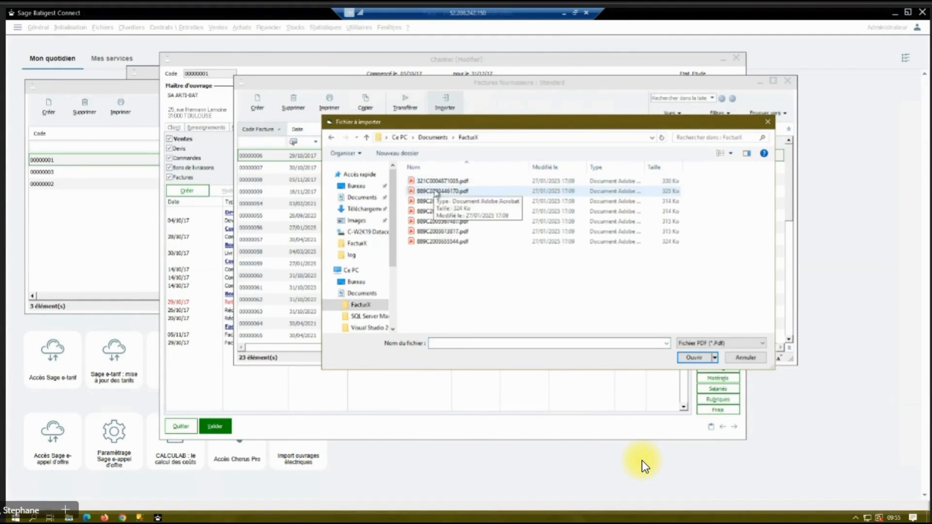
pyautogui.click(437, 191)
pyautogui.click(695, 358)
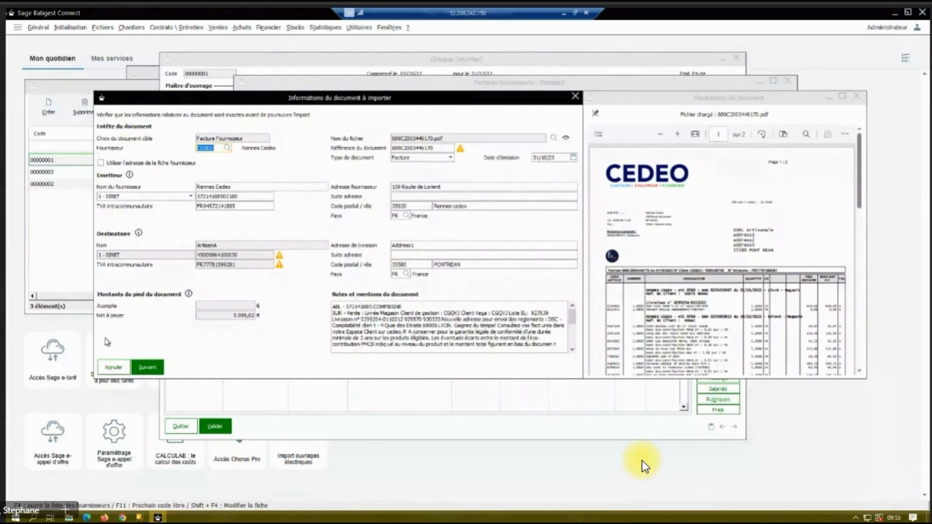
# - Generate the CEDEO supplier invoice lines from the imported file, close the document preview and validate the invoice
pyautogui.click(157, 372)
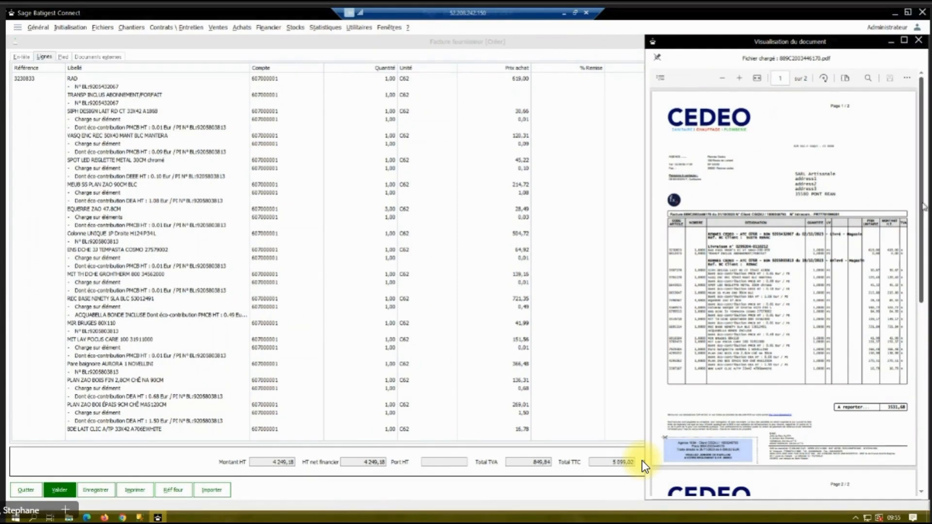
pyautogui.moveTo(923, 207)
pyautogui.mouseDown()
pyautogui.moveTo(925, 384)
pyautogui.moveTo(921, 201)
pyautogui.mouseUp()
pyautogui.click(921, 56)
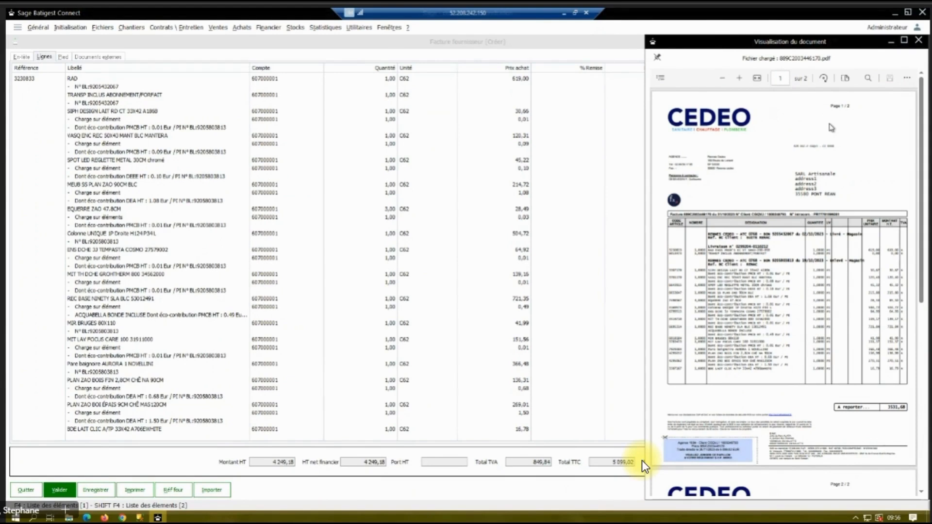
pyautogui.click(920, 42)
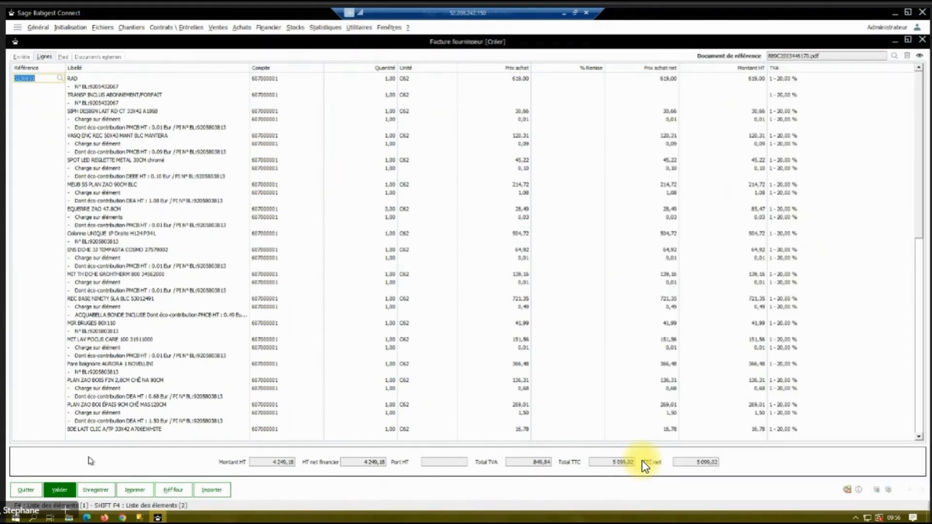
pyautogui.click(57, 492)
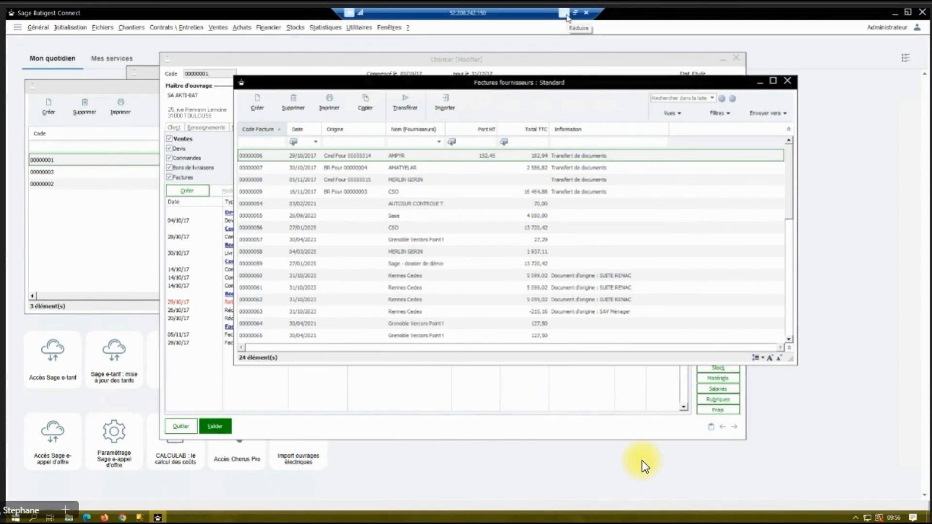
pyautogui.click(567, 18)
pyautogui.click(395, 154)
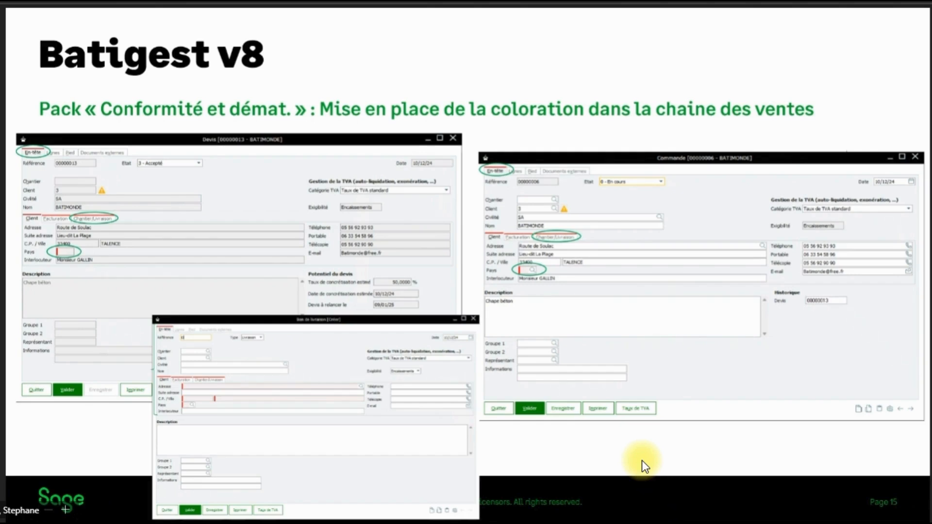
pyautogui.click(644, 467)
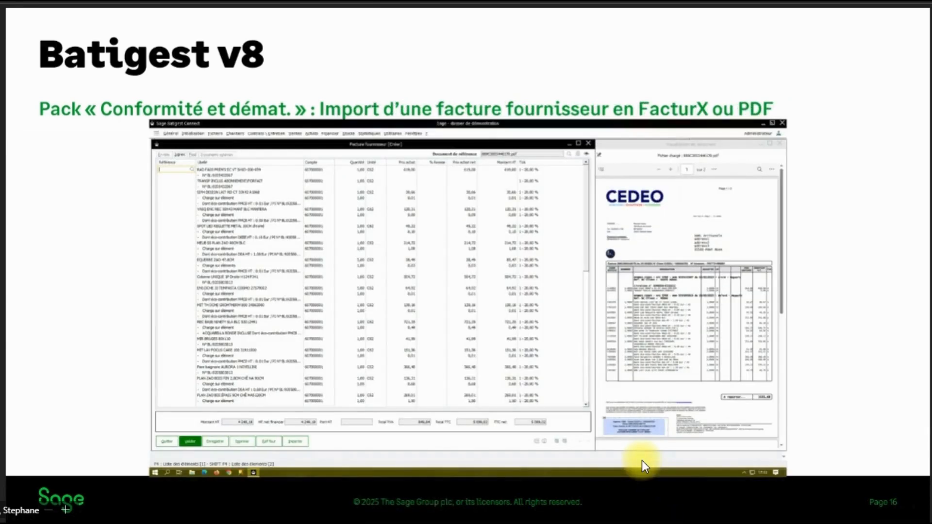
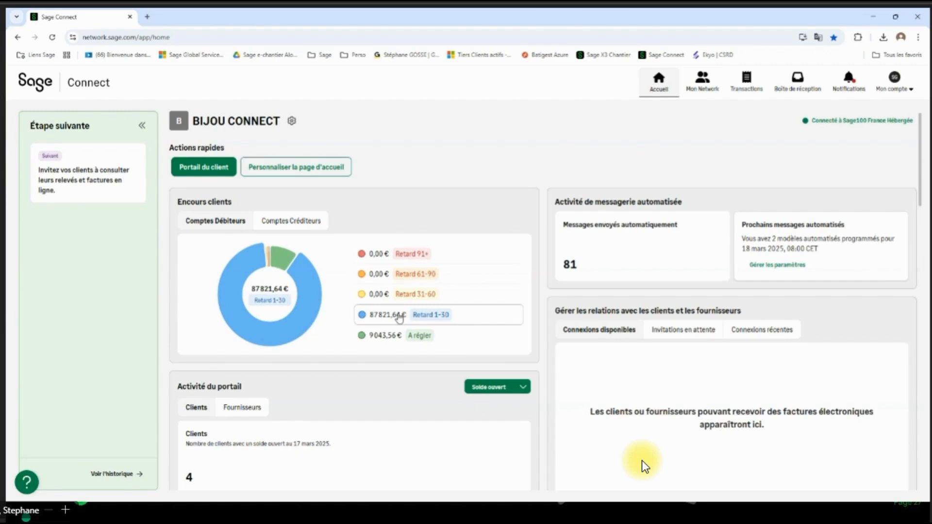
# - In Sage Connect, display the list of clients in the network and open the record of Client divers
pyautogui.click(302, 165)
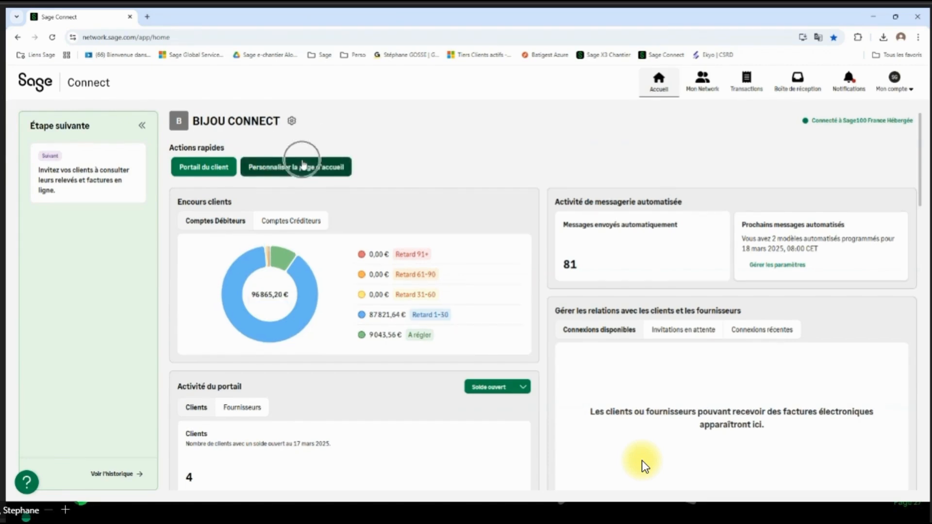
pyautogui.click(705, 87)
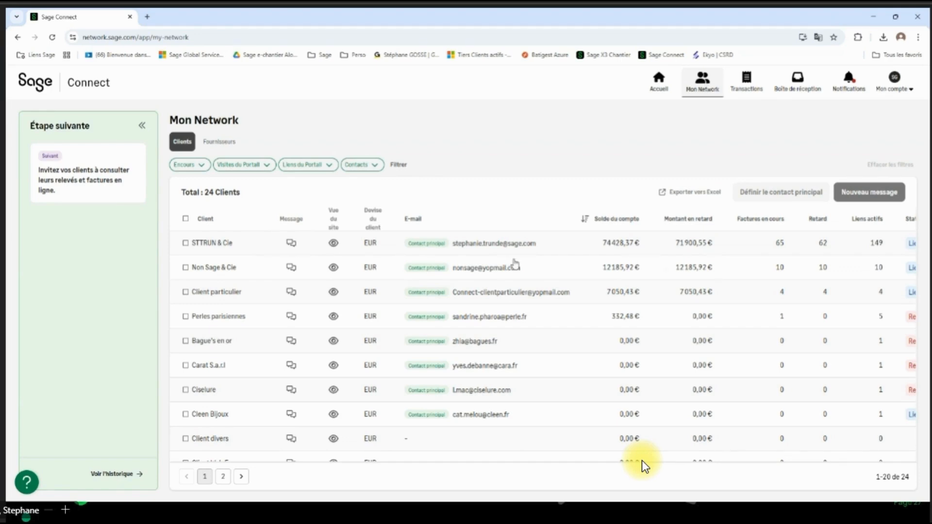
pyautogui.click(470, 439)
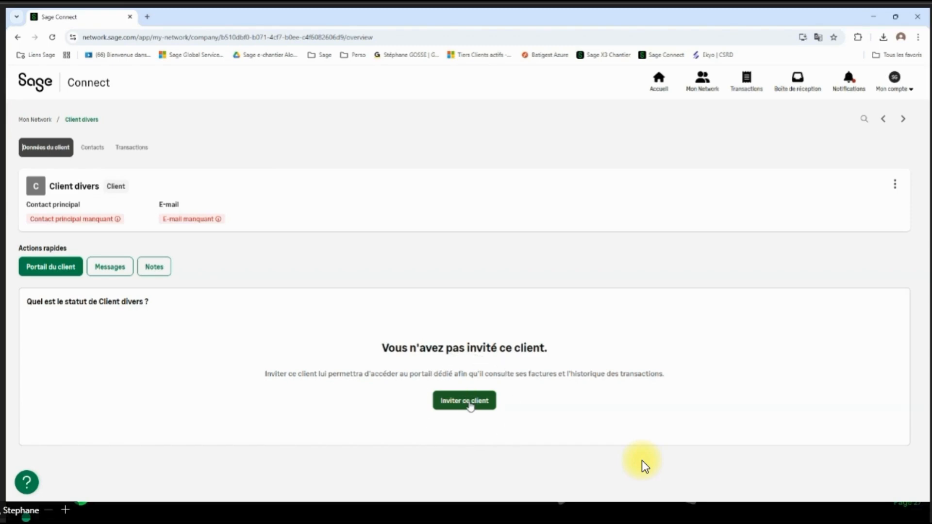
# - List the customer invoice transactions and open invoice FA00014 with its document preview
pyautogui.click(749, 87)
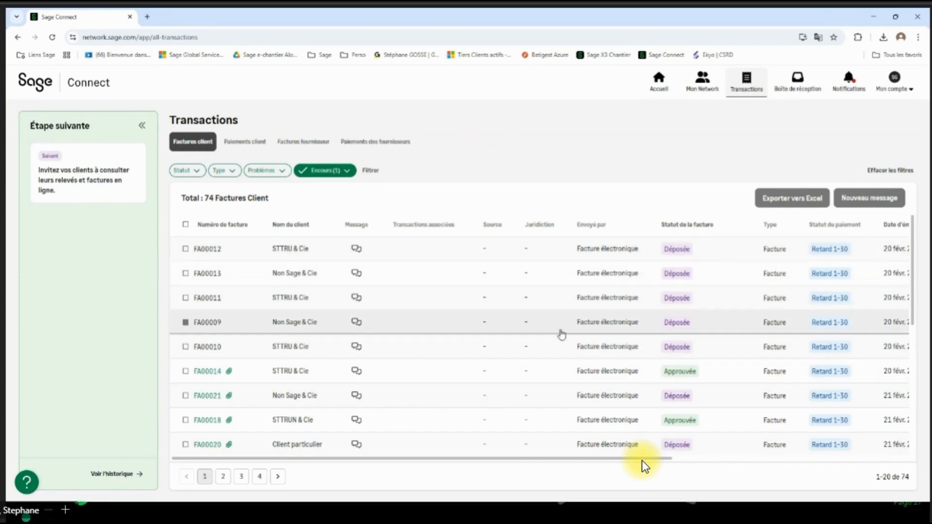
pyautogui.click(456, 371)
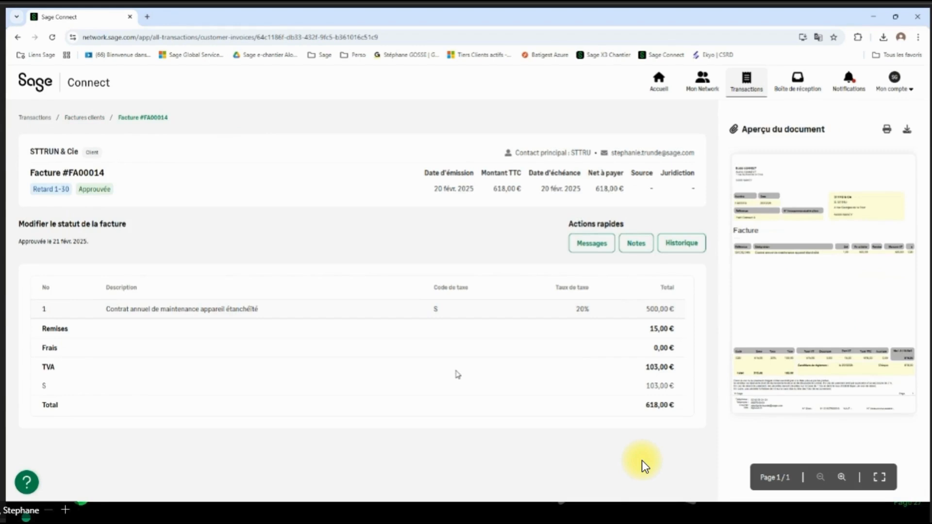
pyautogui.click(808, 286)
# - Show the message templates available for a new message about invoice FA00014, and close the messages without sending one
pyautogui.click(593, 245)
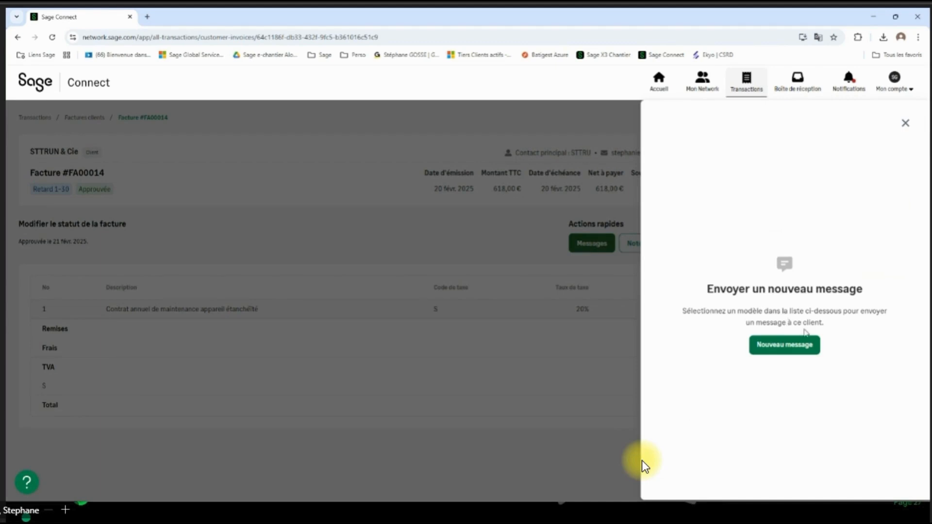
pyautogui.click(799, 348)
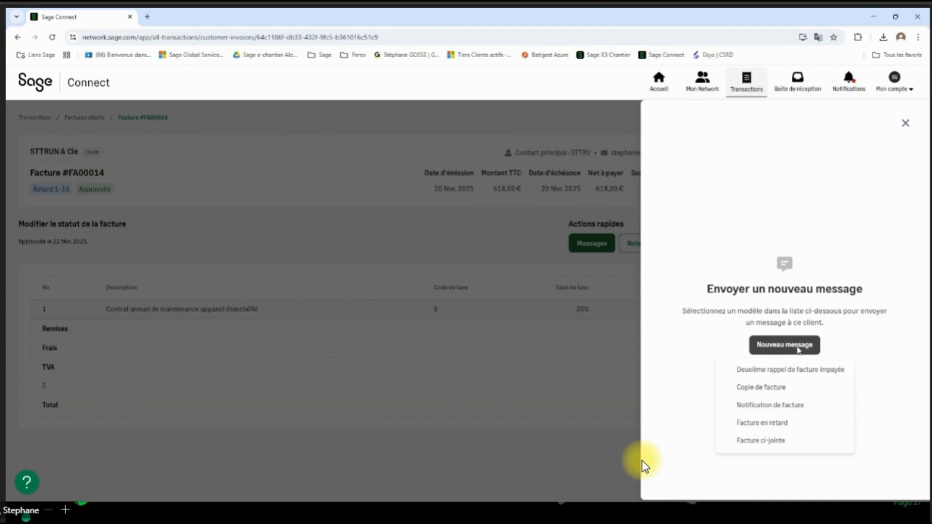
pyautogui.click(406, 214)
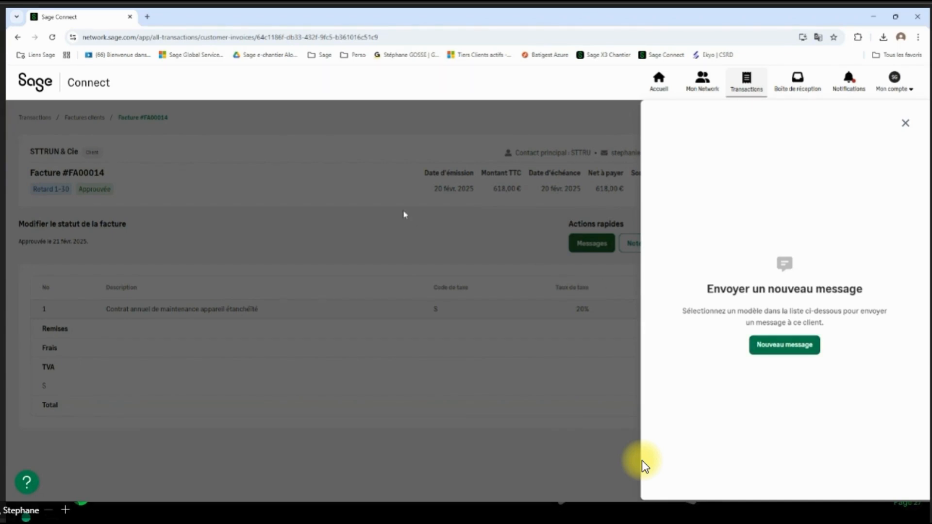
pyautogui.click(905, 123)
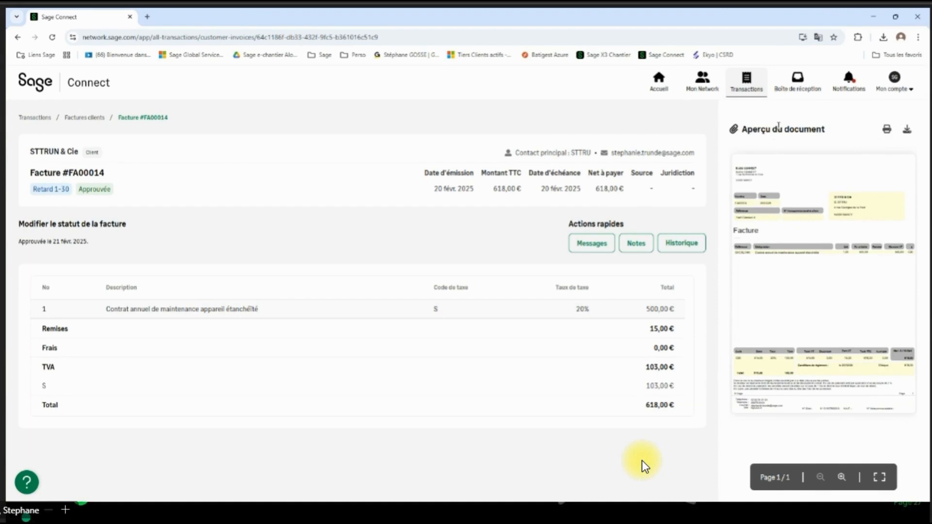
# - Switch the account to the STTRUN company and open customer invoice FA00009 from its transactions
pyautogui.click(894, 82)
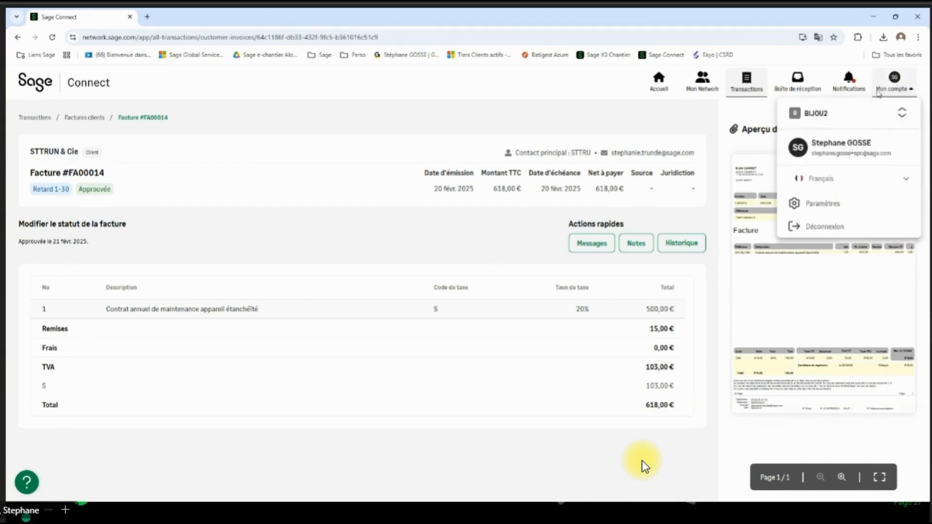
pyautogui.click(839, 118)
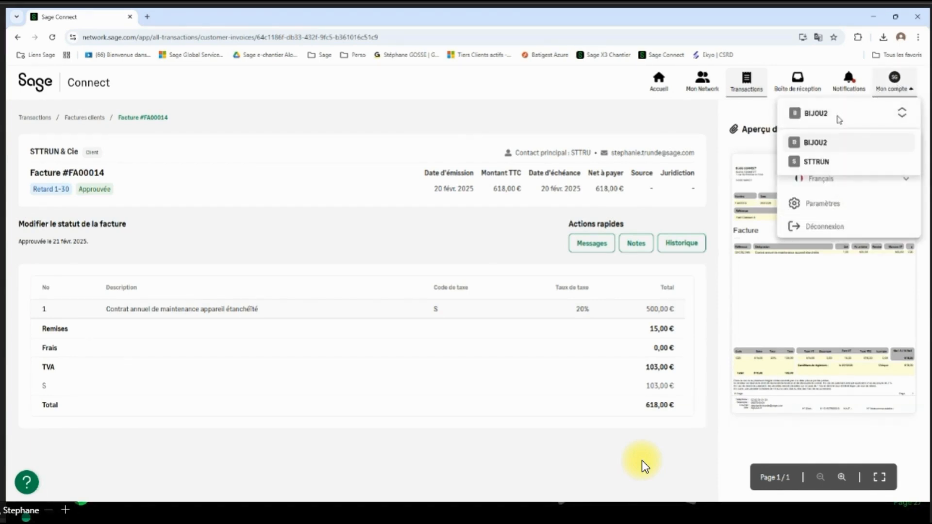
pyautogui.click(819, 164)
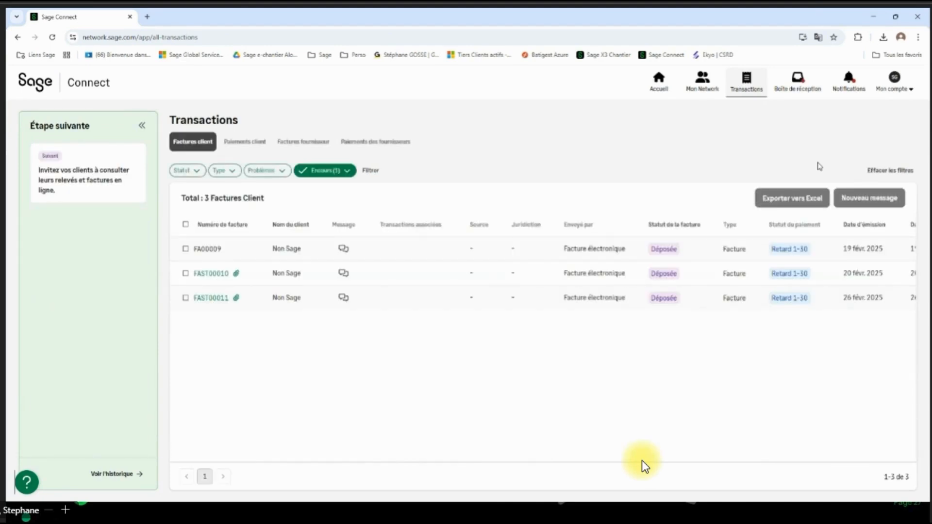
pyautogui.click(431, 258)
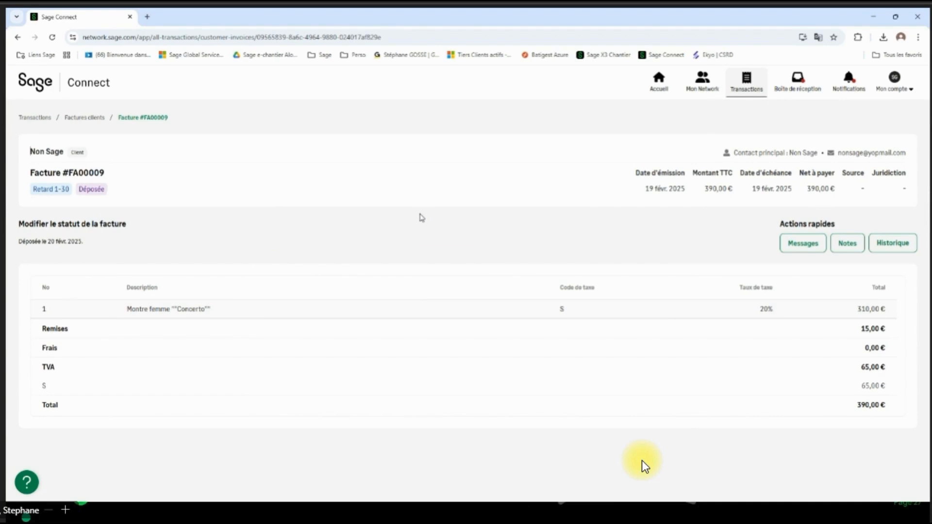
# - Open supplier invoice FA00089 from BIJOU CONNECT among the received invoices awaiting verification and approve it
pyautogui.click(806, 86)
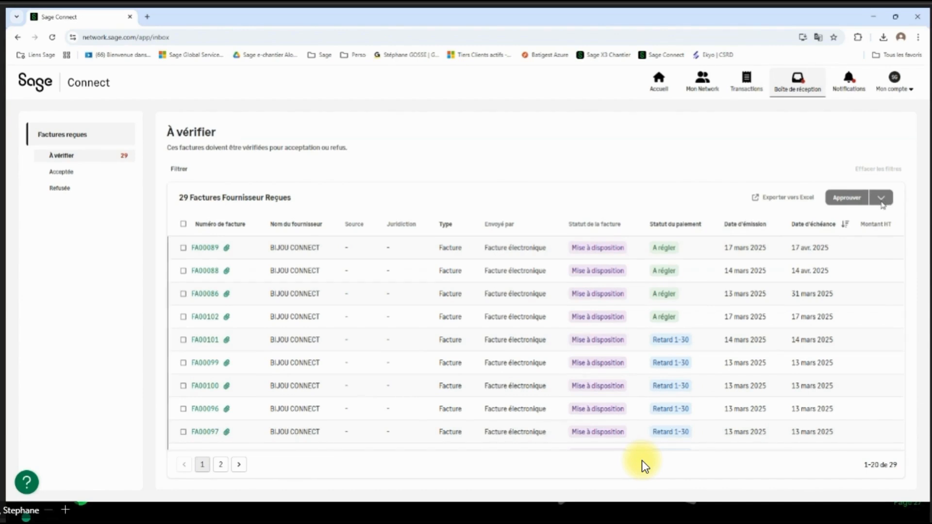
pyautogui.click(438, 250)
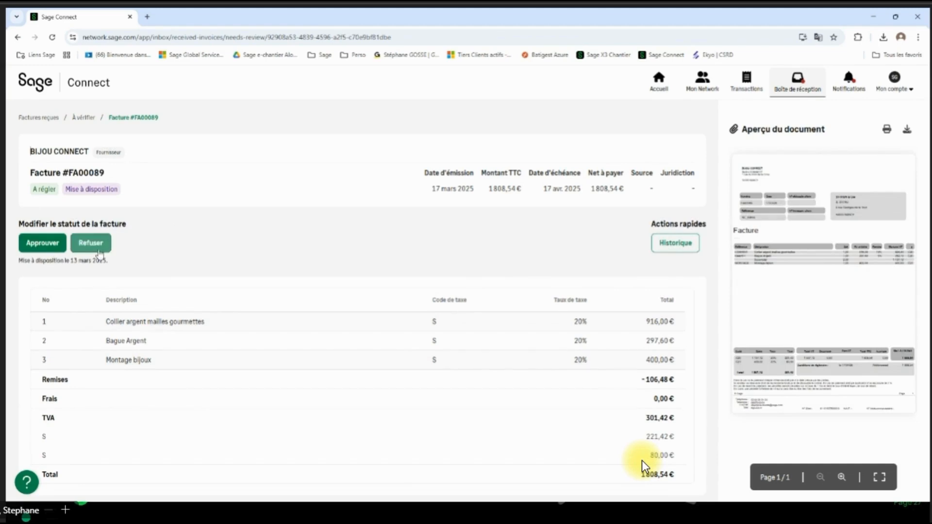
pyautogui.click(54, 247)
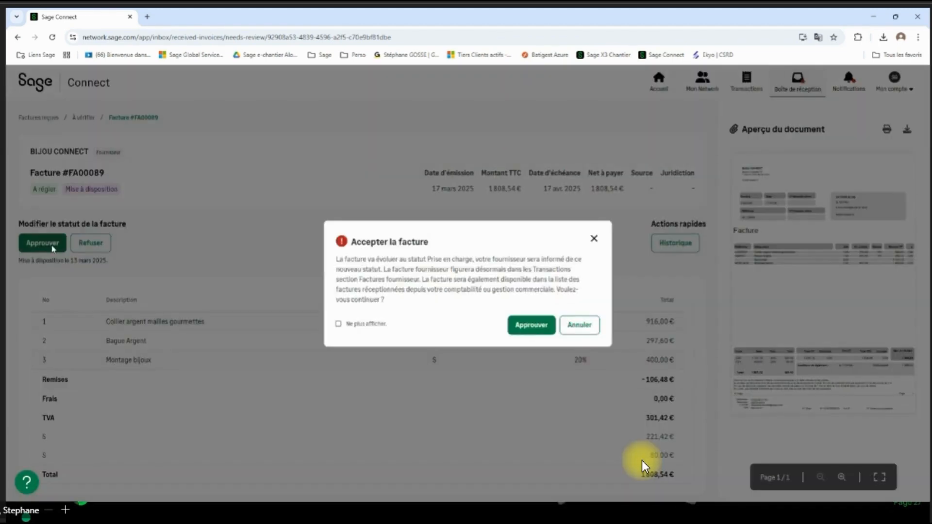
pyautogui.click(521, 325)
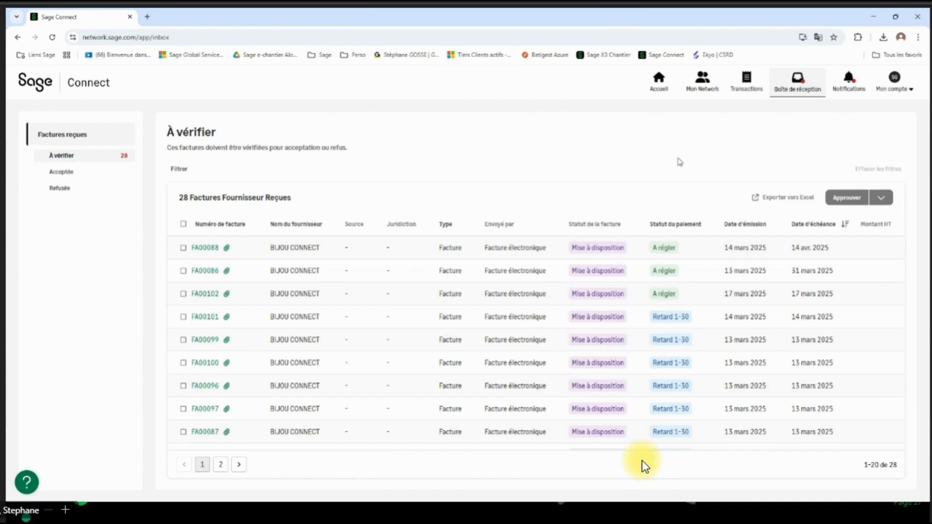
# - Open STTRUN's message template settings and examine which templates are sent automatically, including the unpaid balance reminder
pyautogui.click(895, 82)
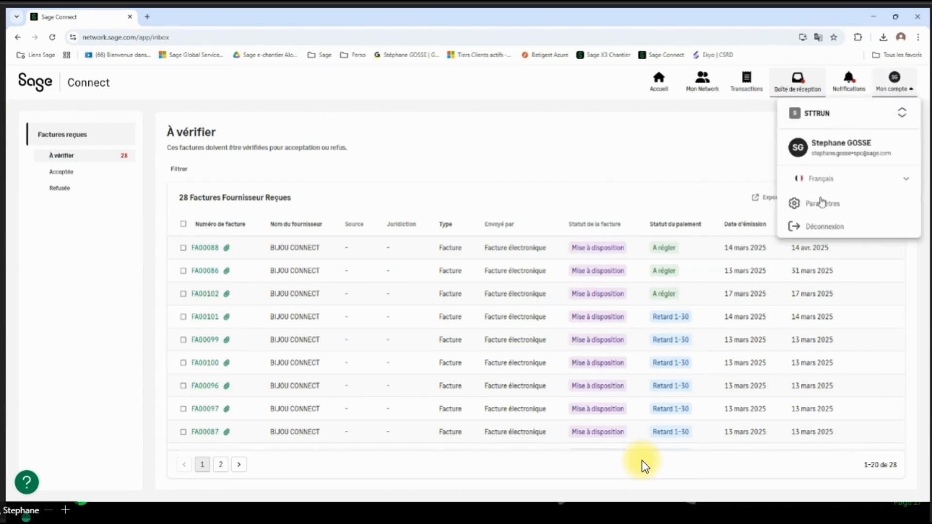
pyautogui.click(819, 207)
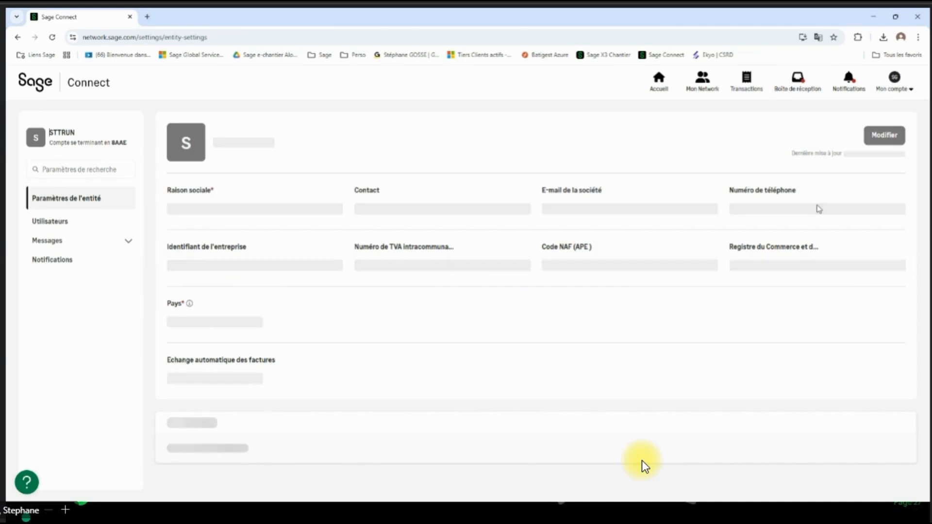
pyautogui.click(60, 243)
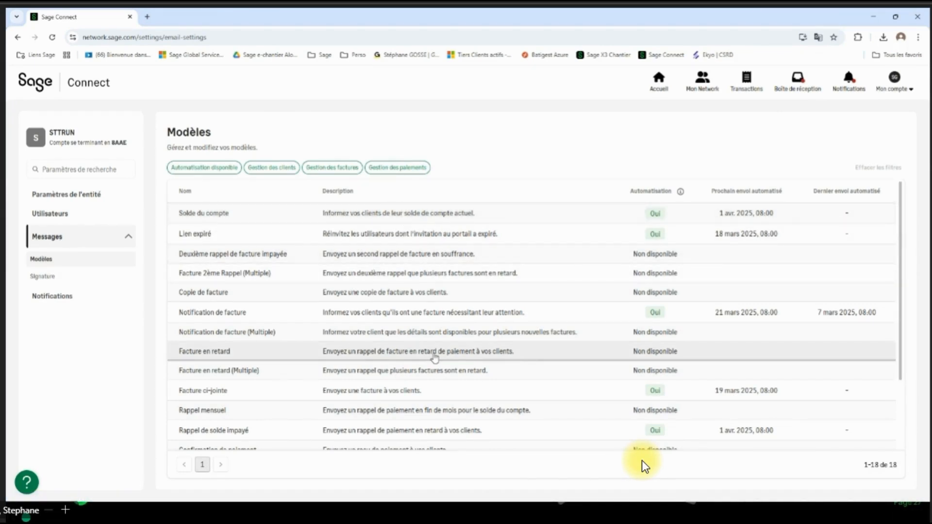
pyautogui.click(655, 357)
pyautogui.click(657, 433)
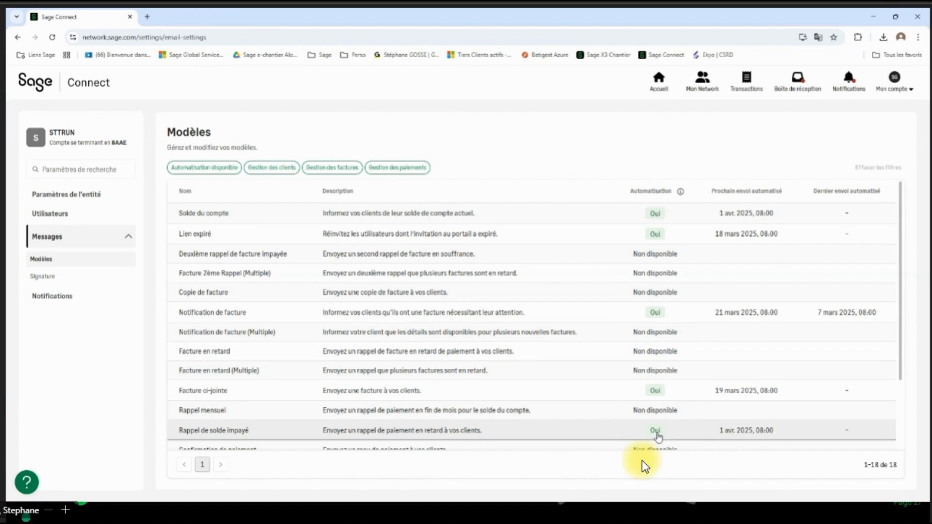
pyautogui.press('ctrl')
pyautogui.press('ctrl')
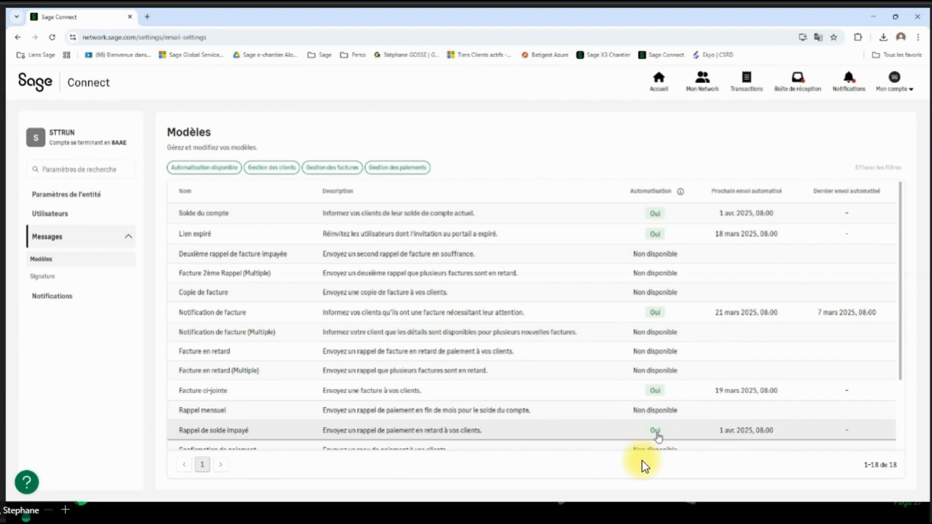